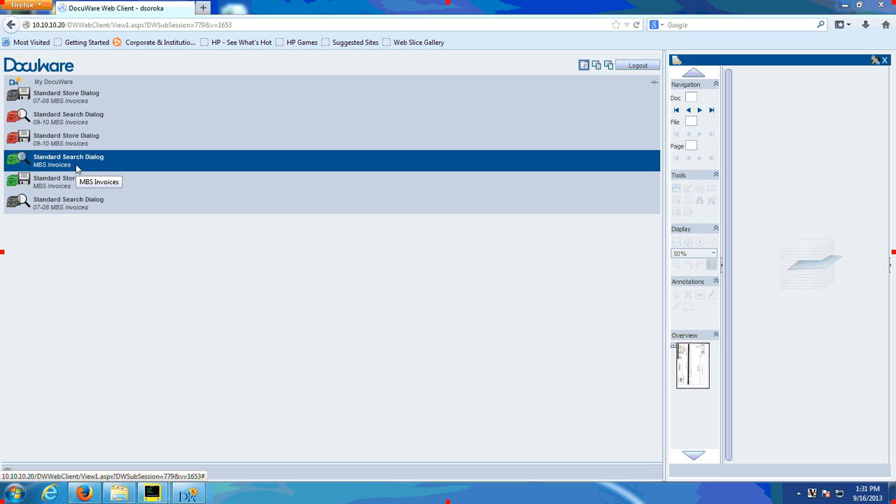
Step: Search the MBS Invoices cabinet for documents with status *pend* and a Store ID range from 2 to 2
click(77, 168)
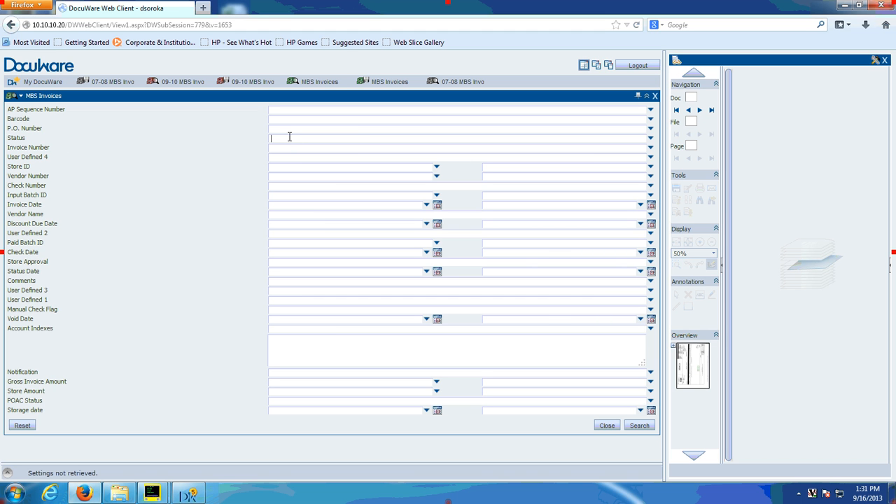
text(*pend*)
click(276, 168)
text(2)
key(Tab)
text(2)
click(640, 426)
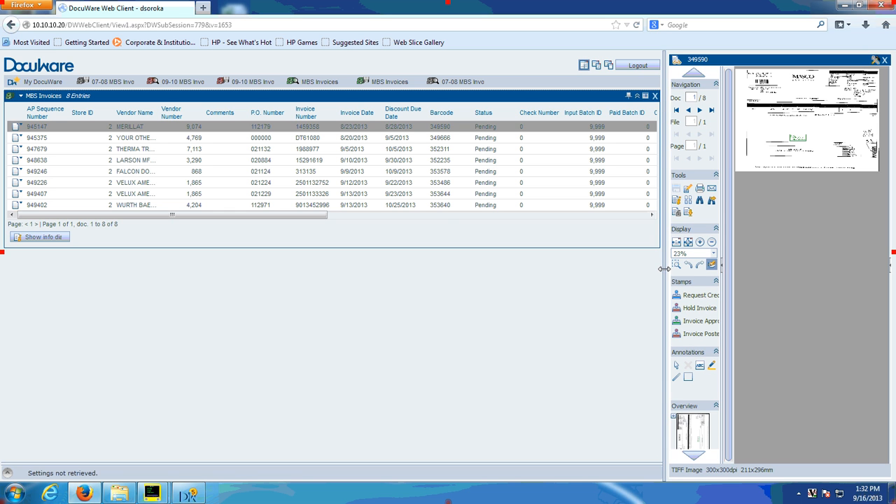
Step: Widen the document viewer, then rotate the displayed Masco Cabinetry invoice right and set its zoom to 50%
drag(663, 268, 515, 268)
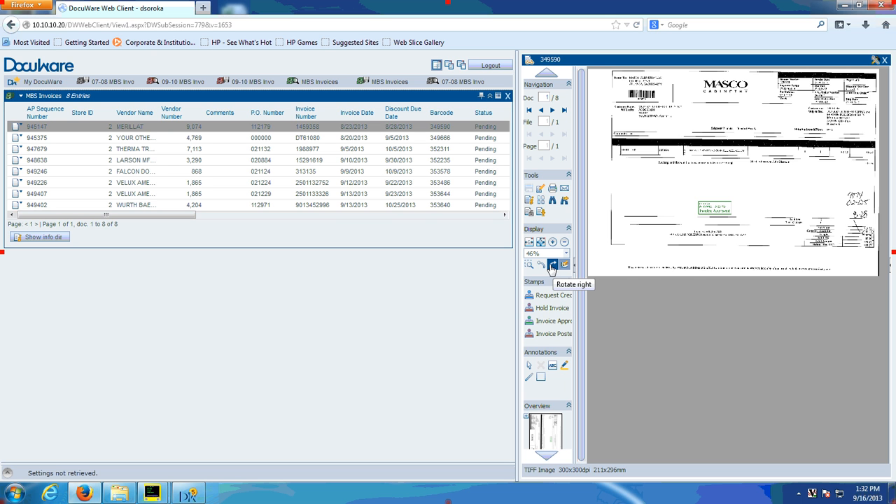
click(552, 266)
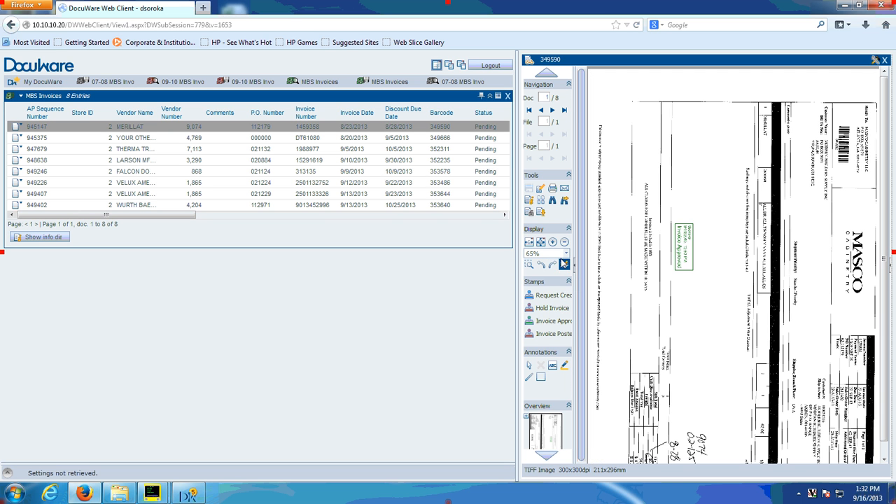
click(566, 255)
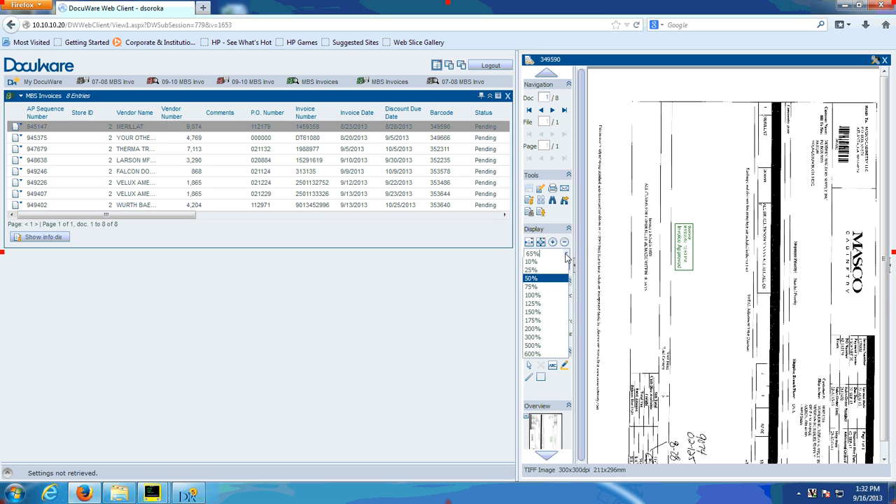
click(553, 304)
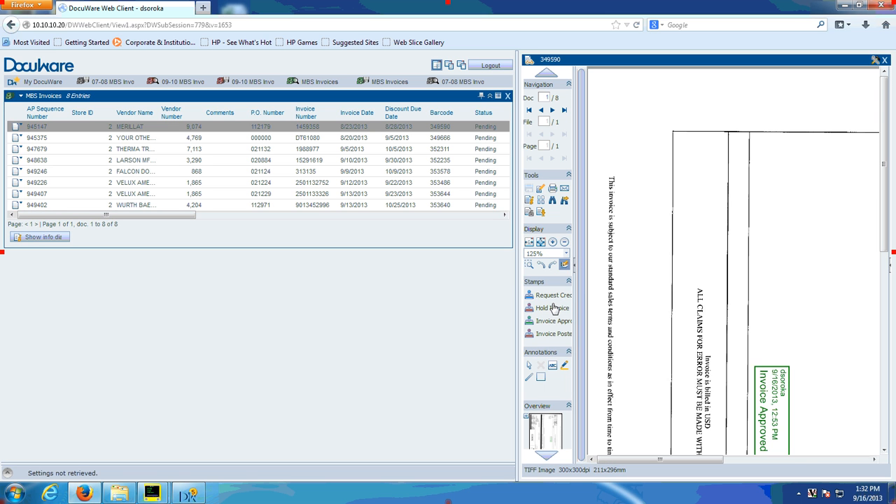
click(565, 256)
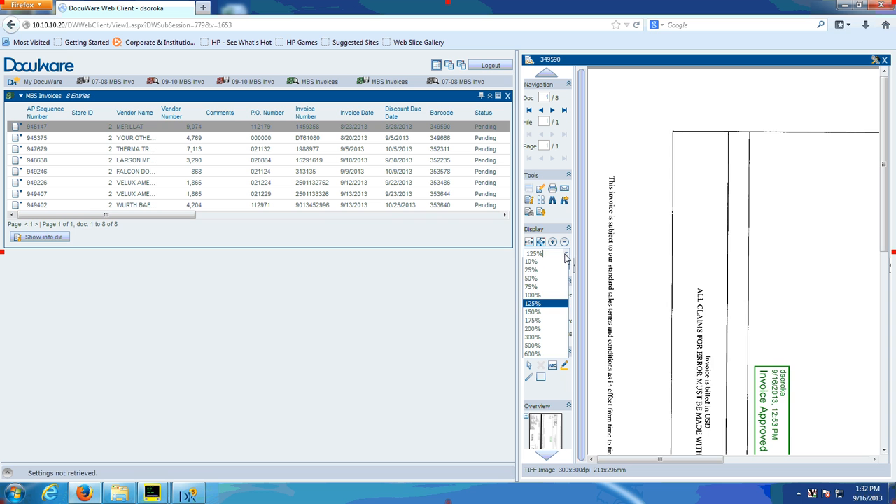
click(552, 279)
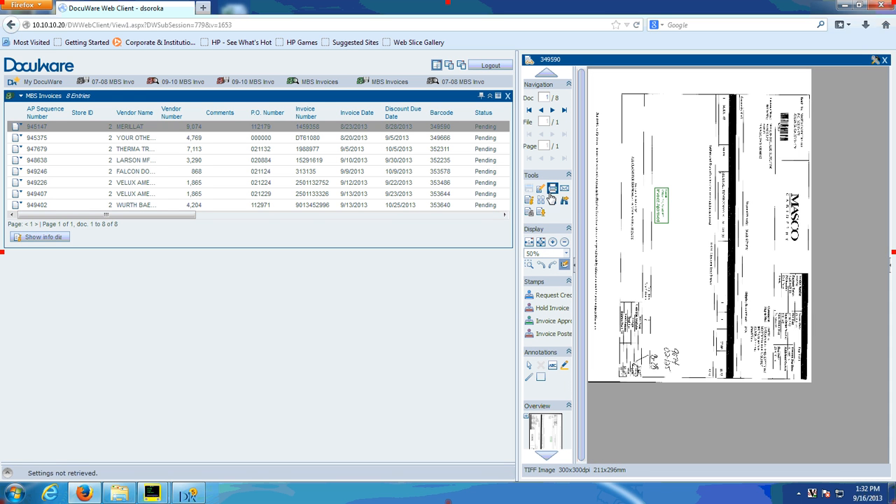
Step: Place an Invoice Approved stamp on the blank area of the open Masco Cabinetry invoice
click(552, 189)
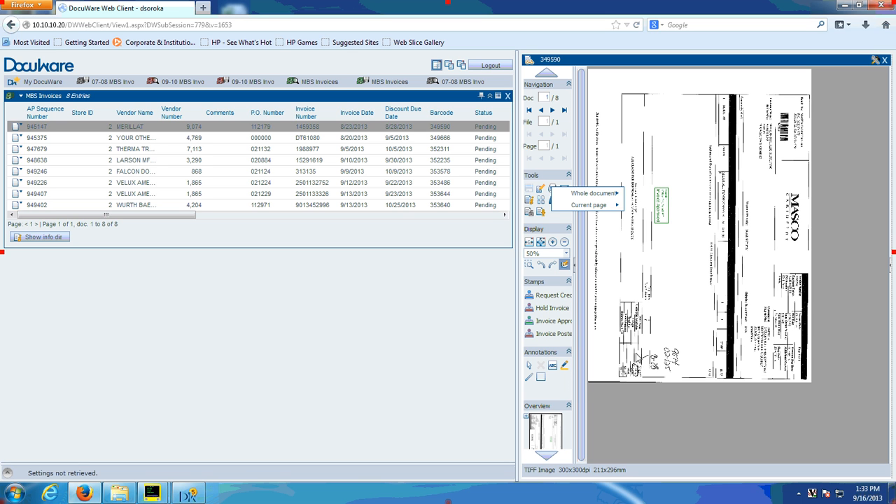
click(567, 336)
click(549, 297)
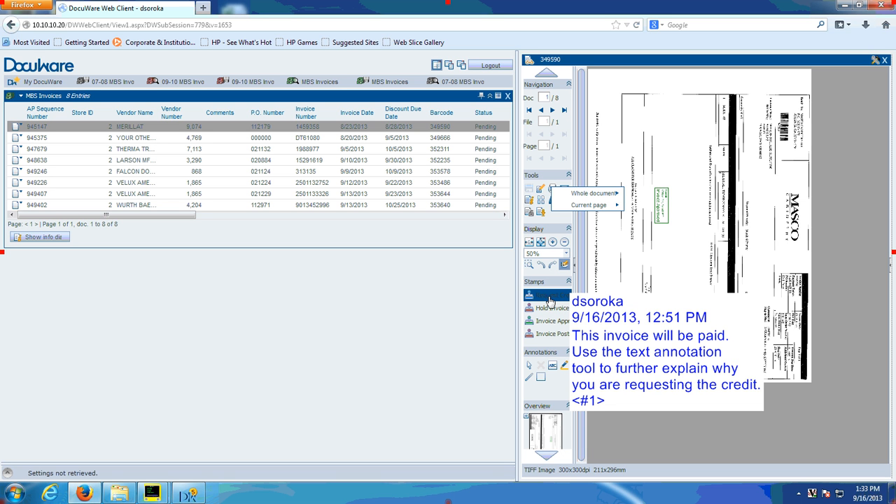
click(549, 310)
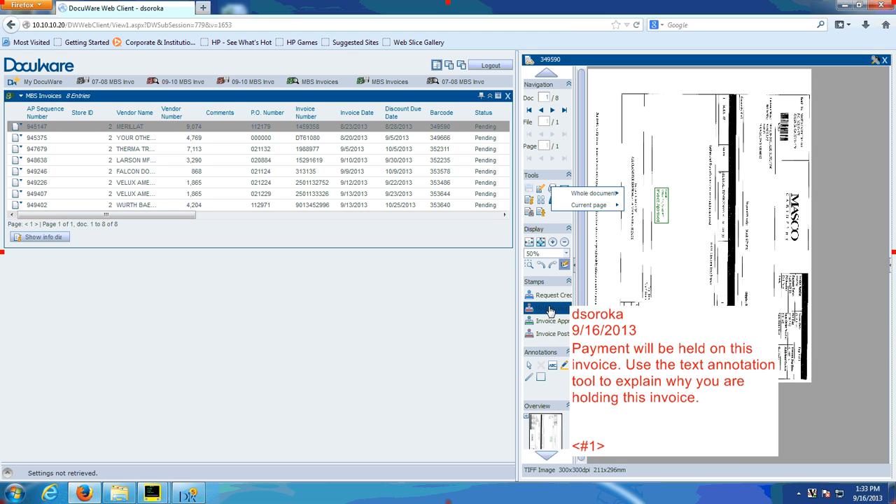
click(547, 322)
click(547, 333)
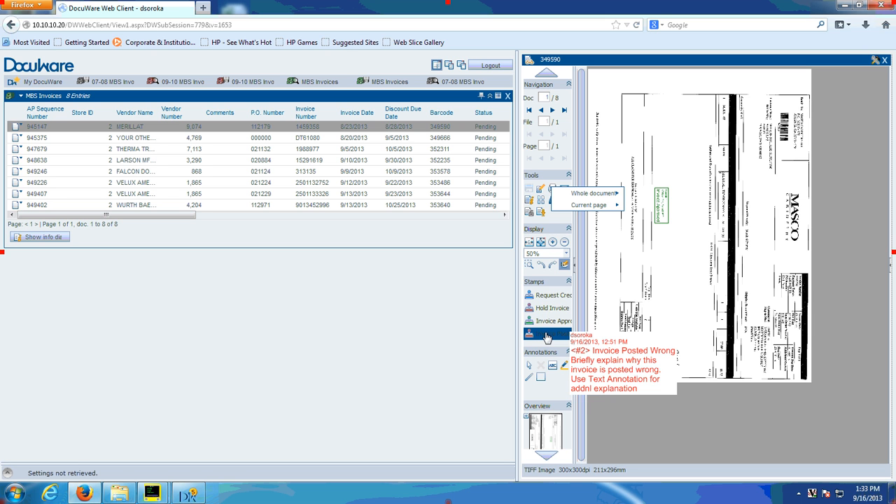
click(545, 324)
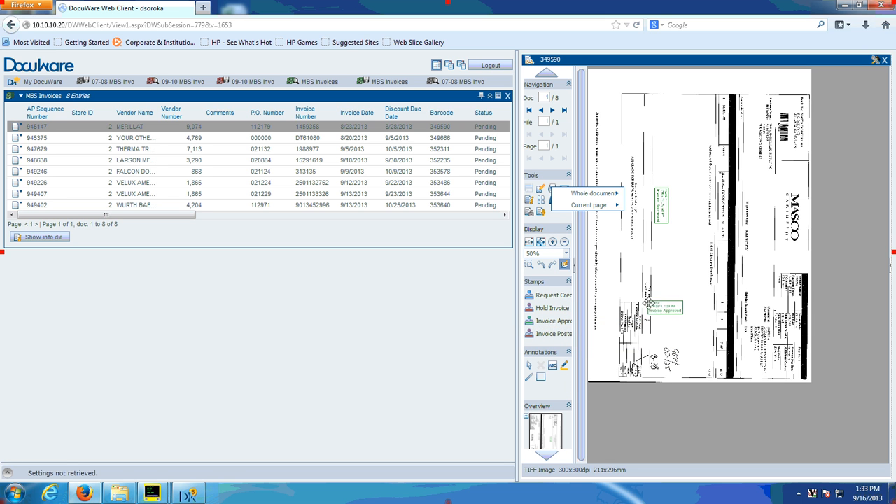
click(672, 298)
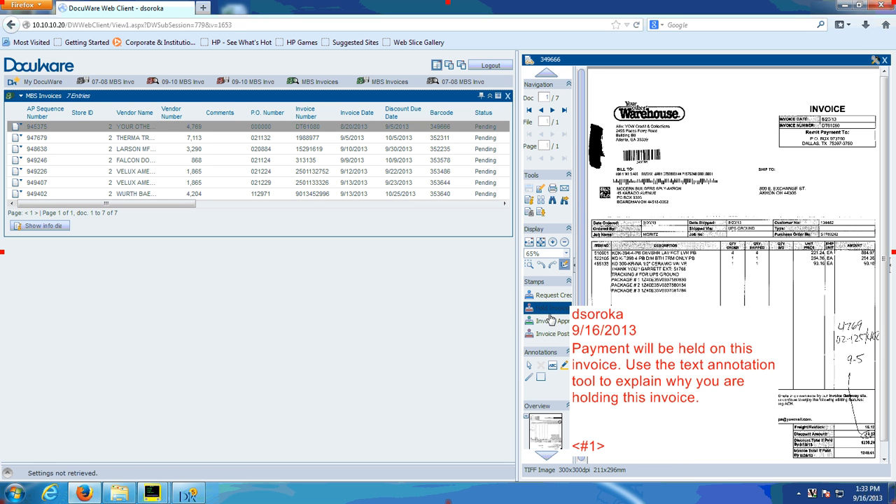
Step: Stamp the Your Other Warehouse invoice as Invoice Posted Wrong with the explanation "vd", and close the document
mouse_move(557, 337)
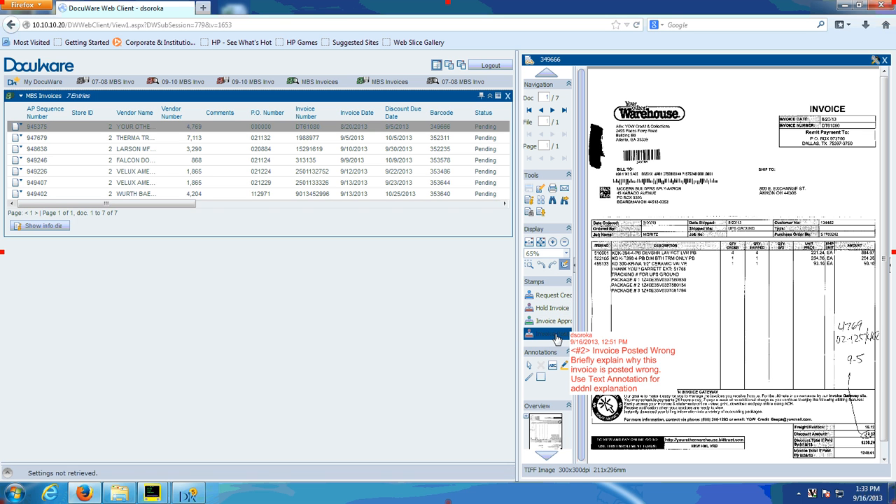
click(556, 339)
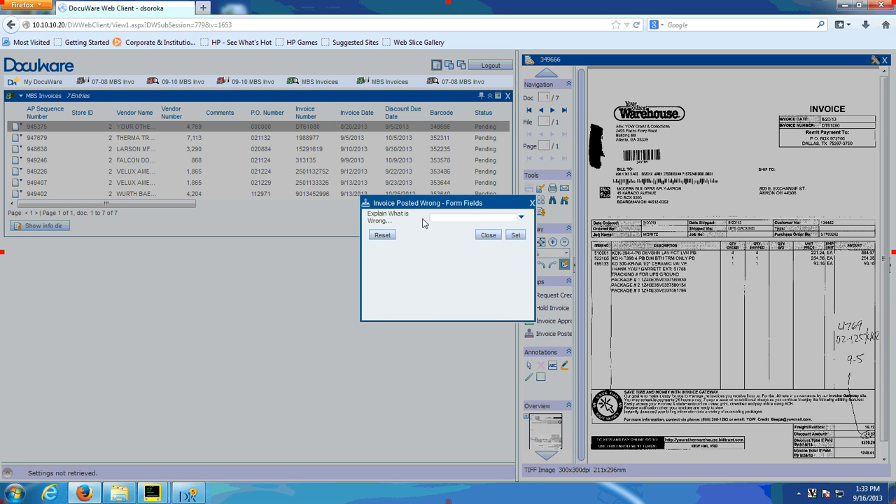
click(437, 218)
text(vd)
click(491, 237)
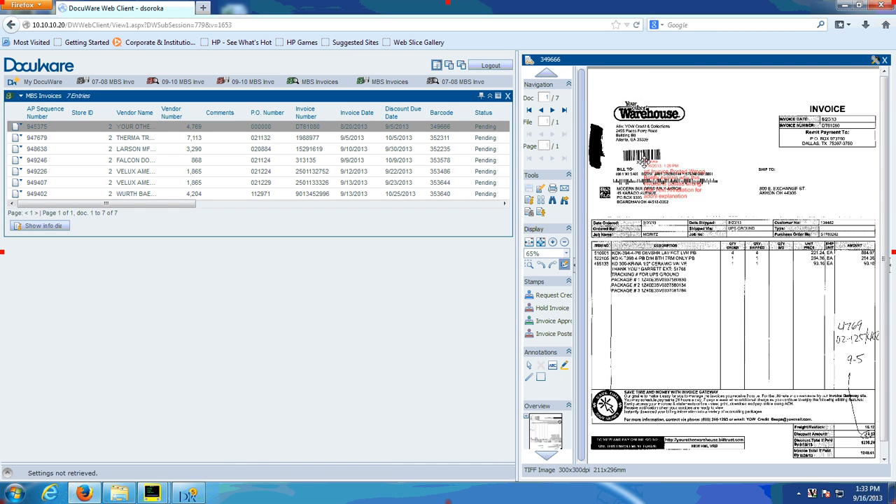
click(695, 128)
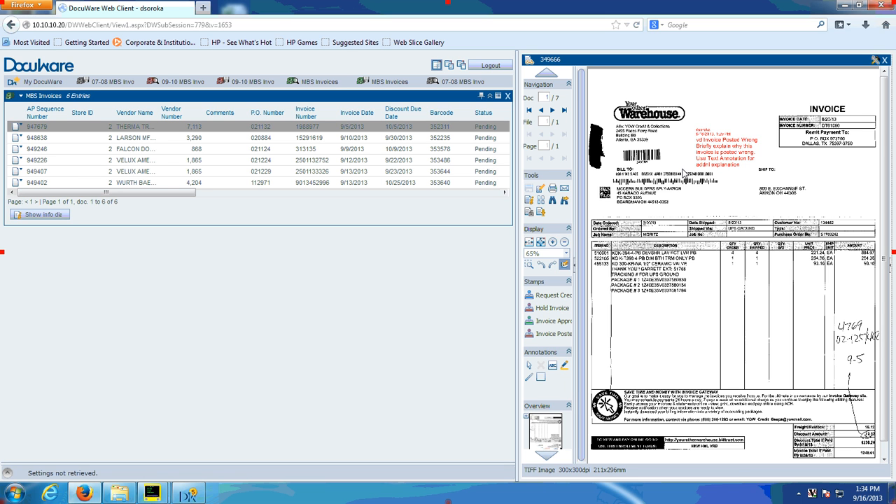
click(885, 62)
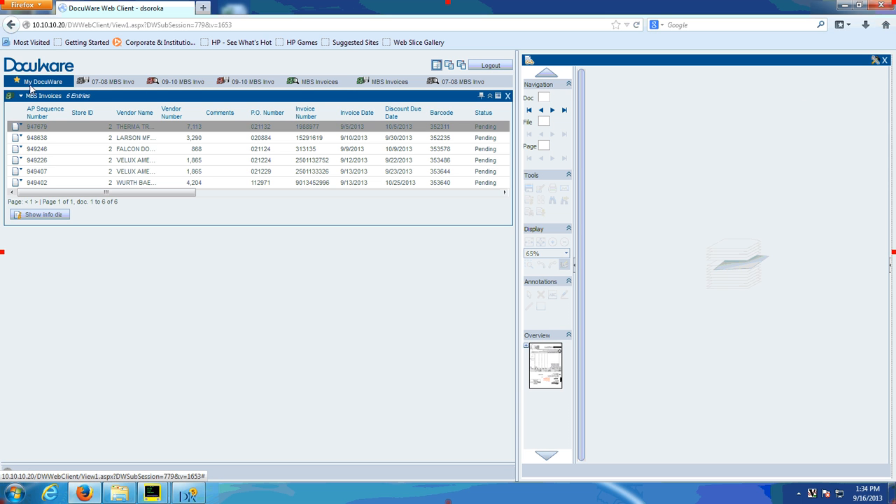
Step: Search MBS Invoices by the pending Therma-Tru invoice's P.O. number and open that invoice from the results
click(303, 82)
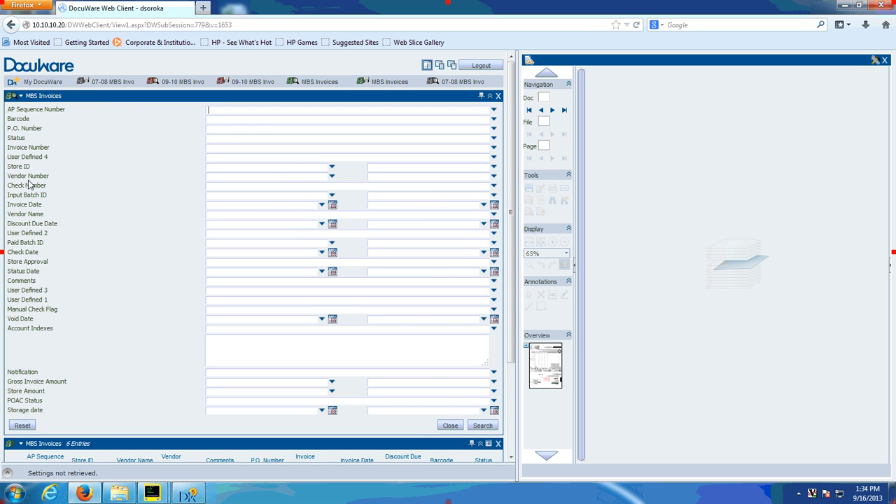
click(235, 129)
text(021132)
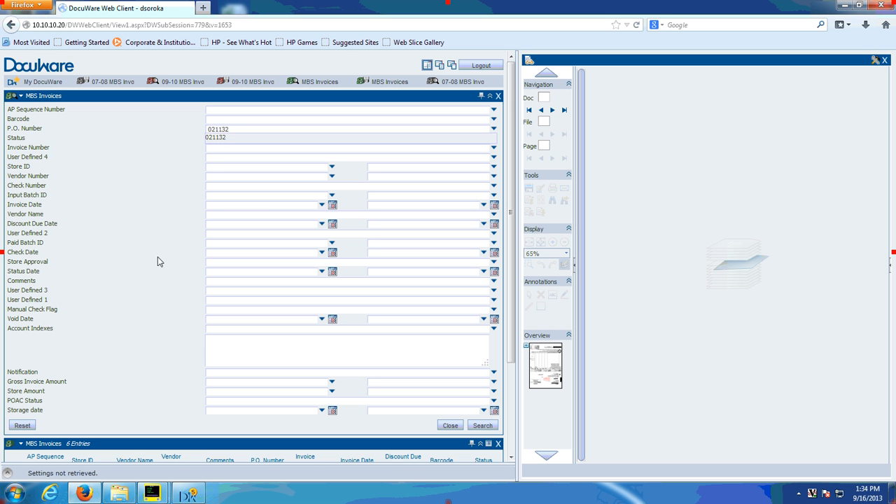
click(481, 427)
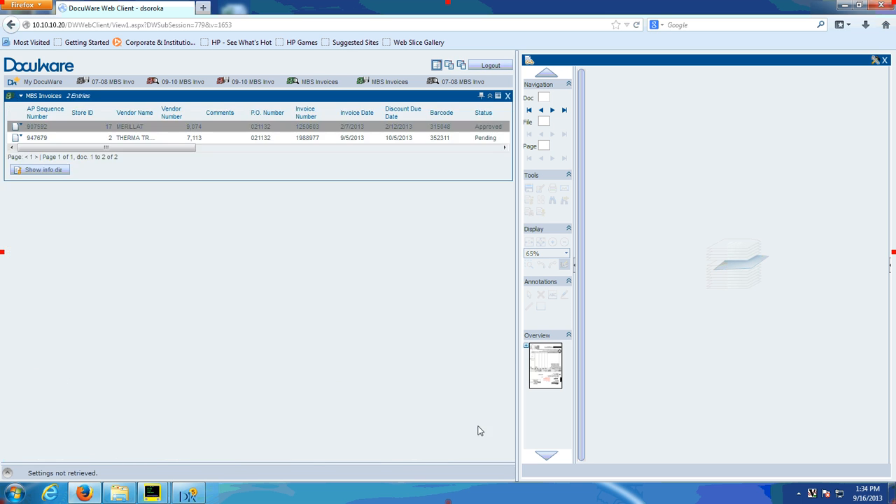
click(140, 138)
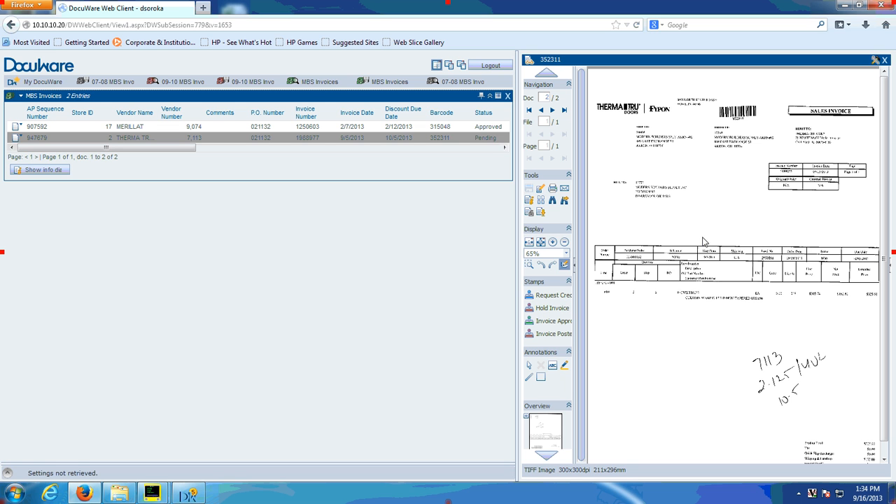
Step: Search MBS Invoices for Store ID 2 and extend the result list to 20 rows per page
click(312, 83)
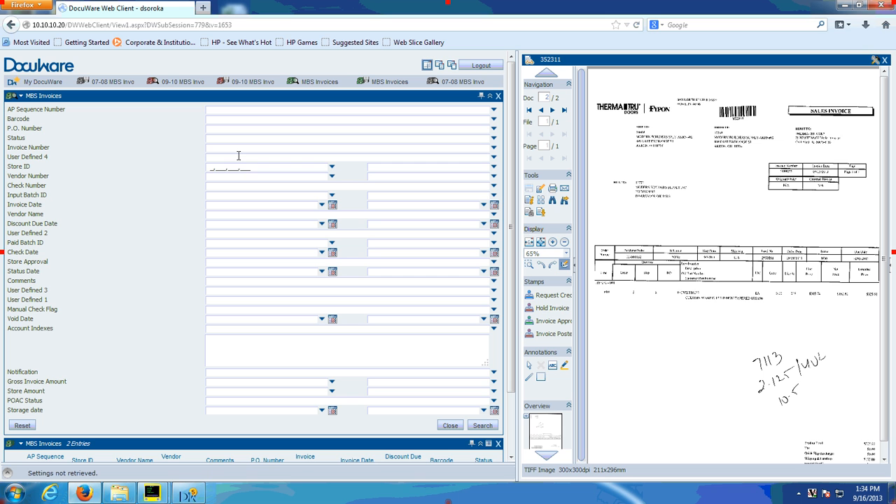
key(Tab)
text(2)
click(482, 425)
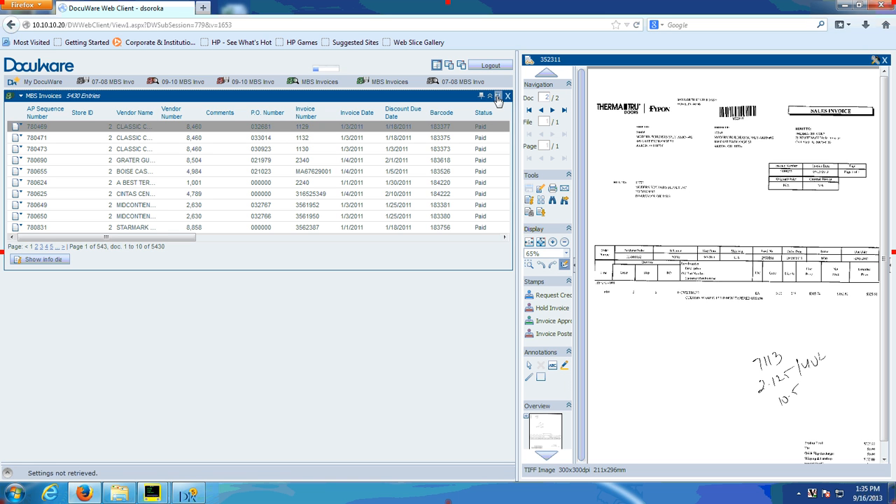
click(497, 97)
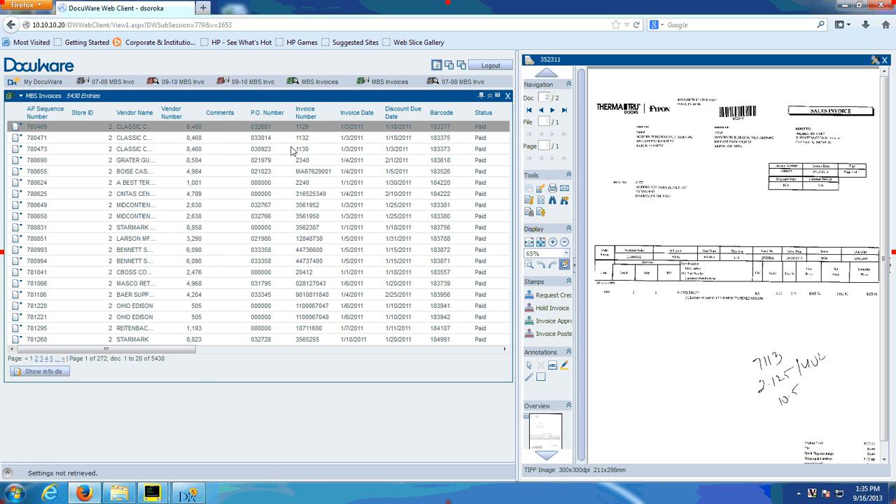
Step: Go to page 2 of the results and sort the list by vendor name descending and P.O. number ascending
click(37, 359)
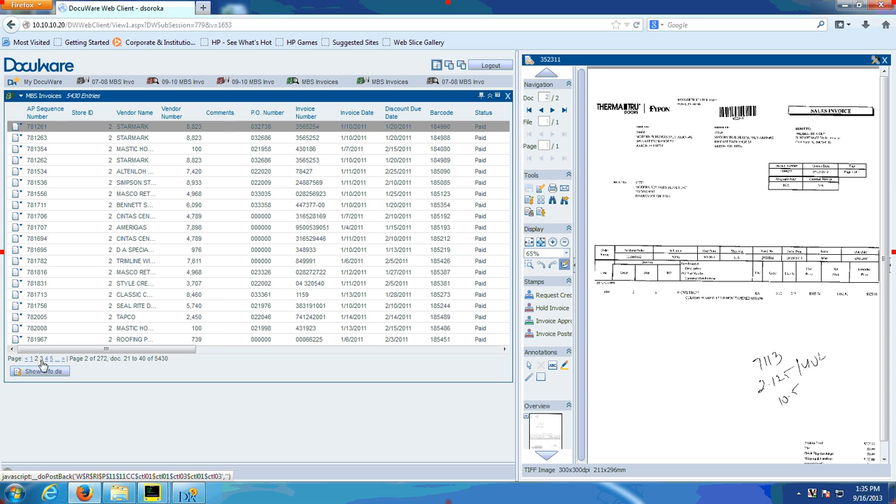
click(131, 116)
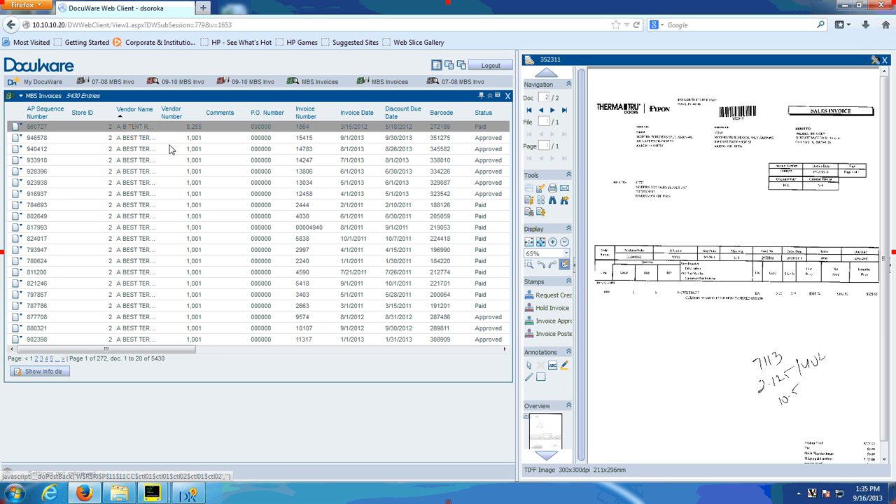
click(138, 112)
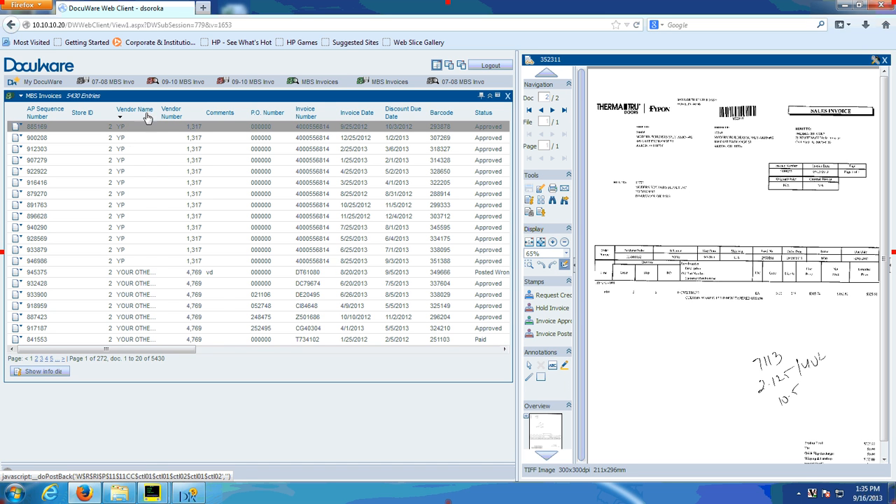
click(264, 116)
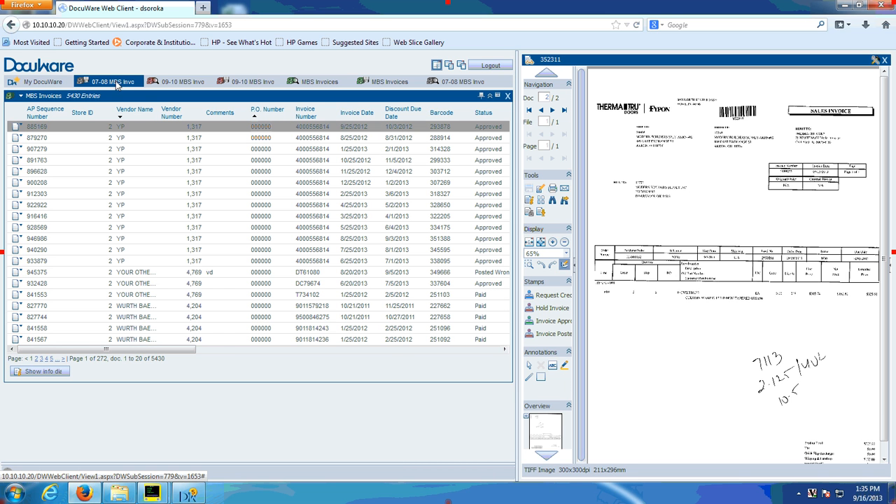
Step: Search MBS Invoices for vendor numbers from 3,290 to 3,290 and extend the result list to 20 rows per page
click(302, 81)
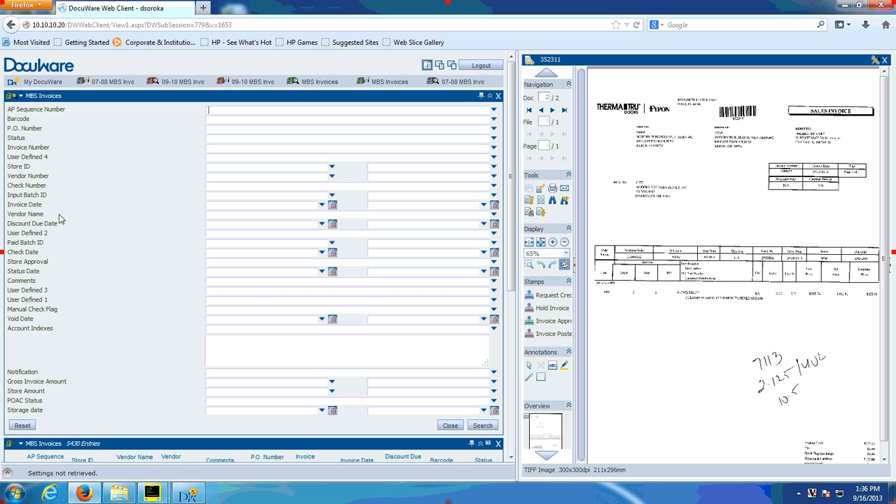
click(234, 178)
key(Tab)
key(Tab)
text(32)
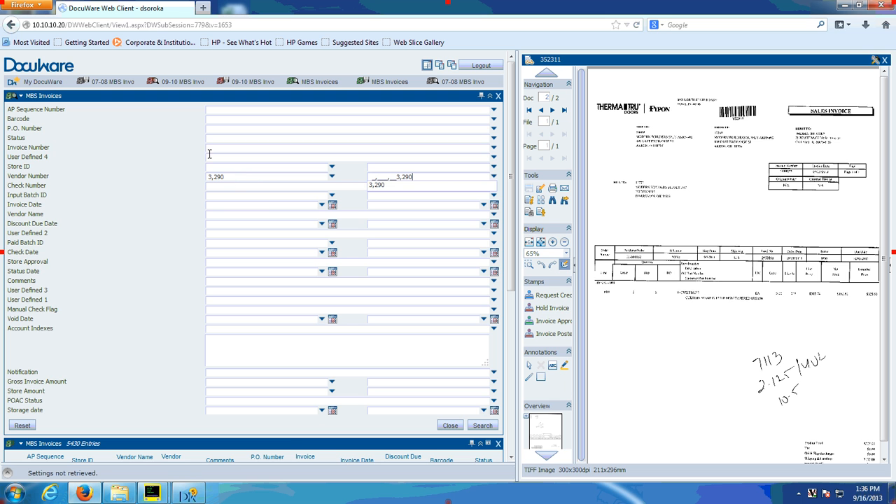
click(483, 427)
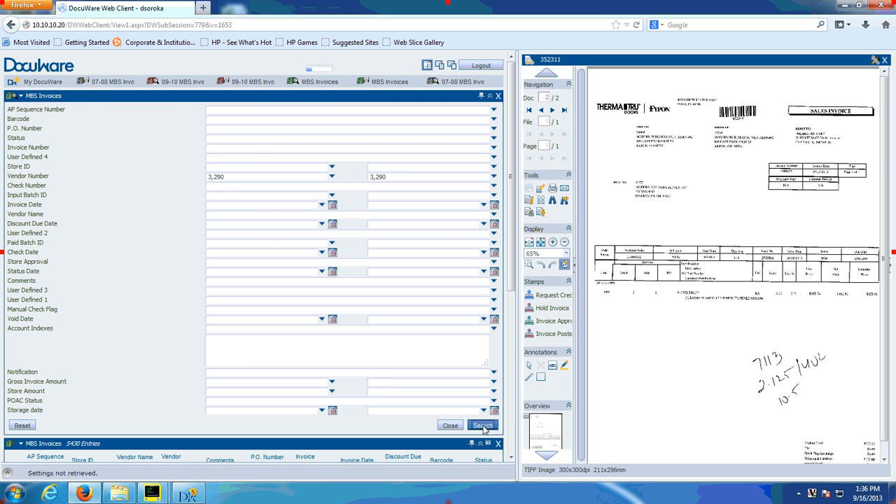
click(498, 96)
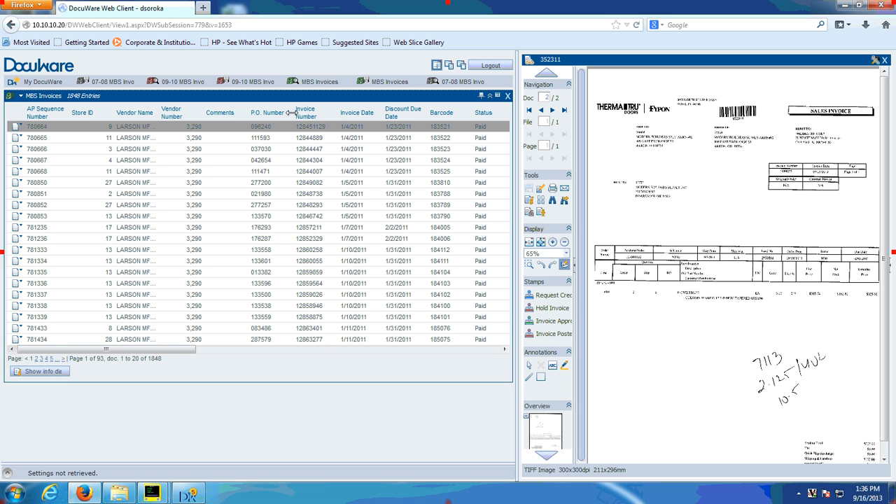
Step: Sort the vendor 3,290 results ascending by P.O. number, invoice date and discount due date, and widen the result list to show more columns
click(270, 110)
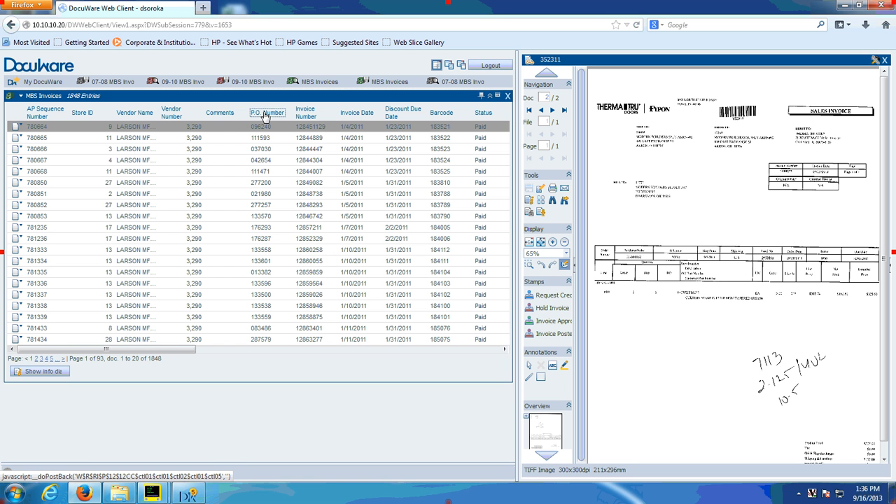
click(357, 114)
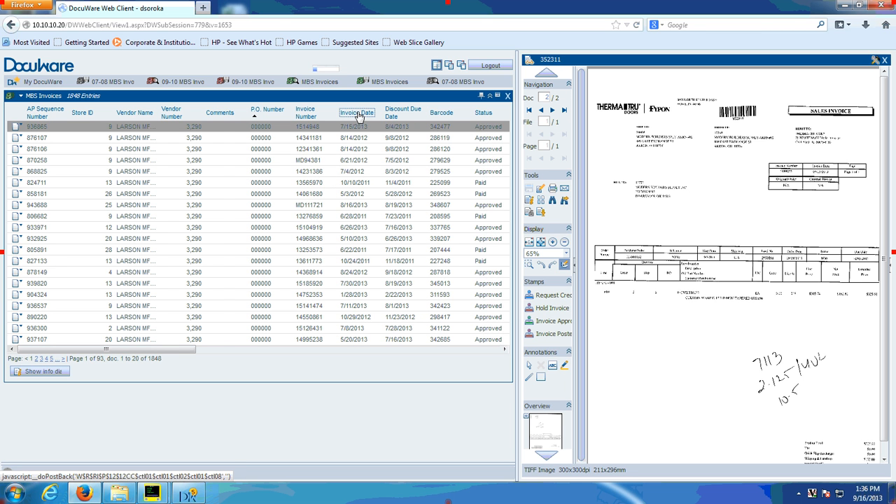
click(403, 114)
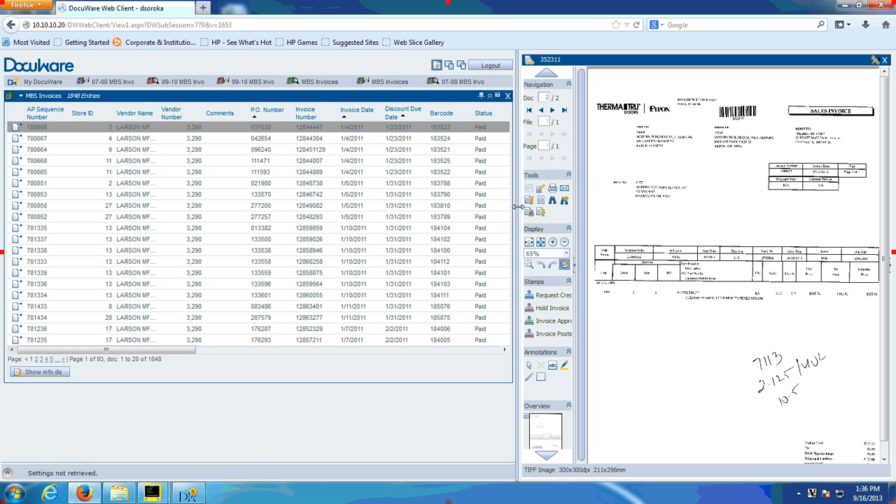
drag(518, 207, 667, 217)
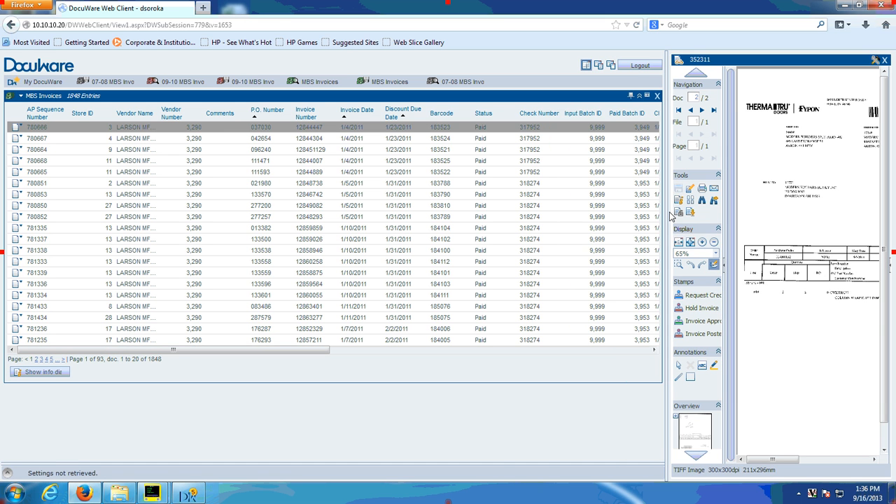
double_click(665, 225)
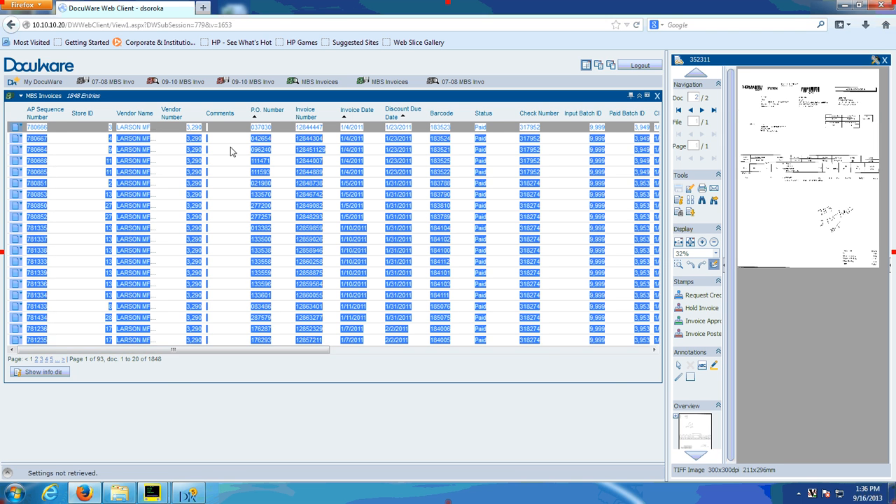
Step: Search MBS Invoices for invoice dates from 06/01/2013 to 06/30/2013
click(323, 85)
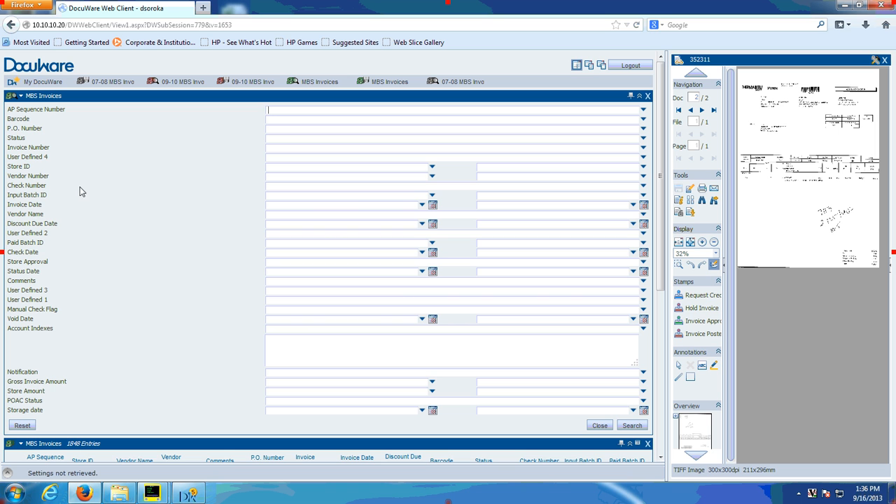
click(283, 206)
text(06/01/13)
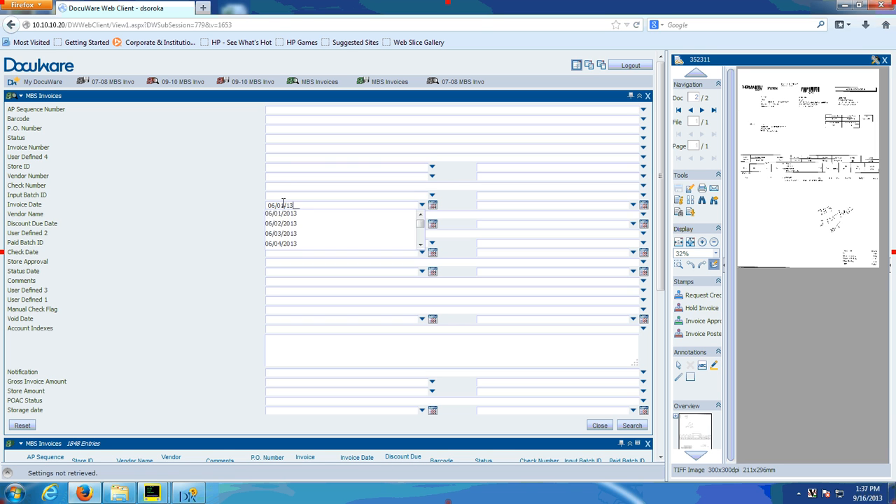
key(Return)
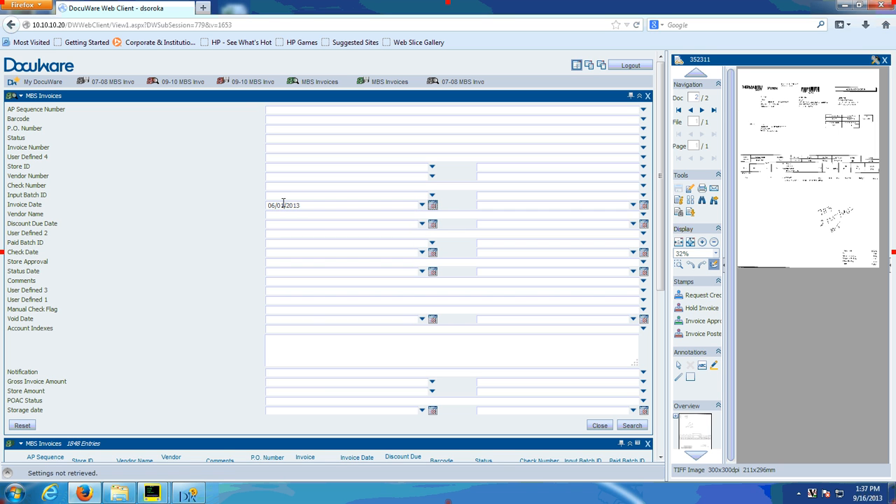
key(Tab)
text(06/01/13)
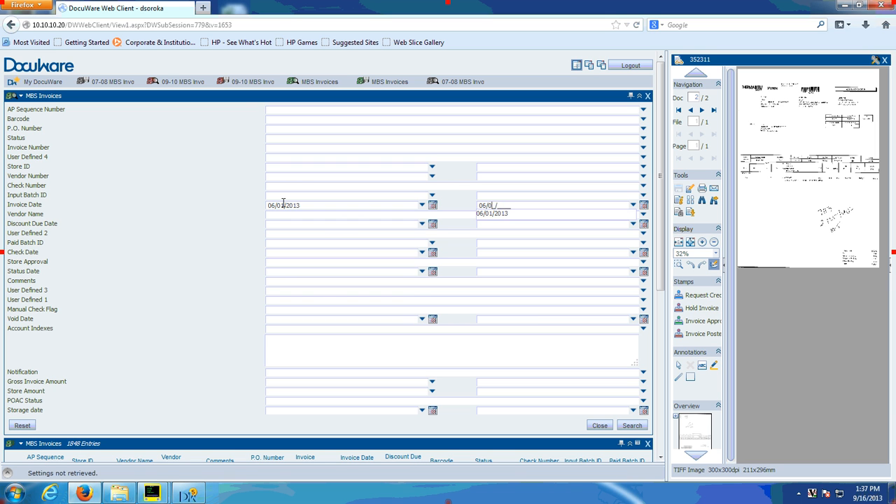
key(BackSpace)
key(BackSpace)
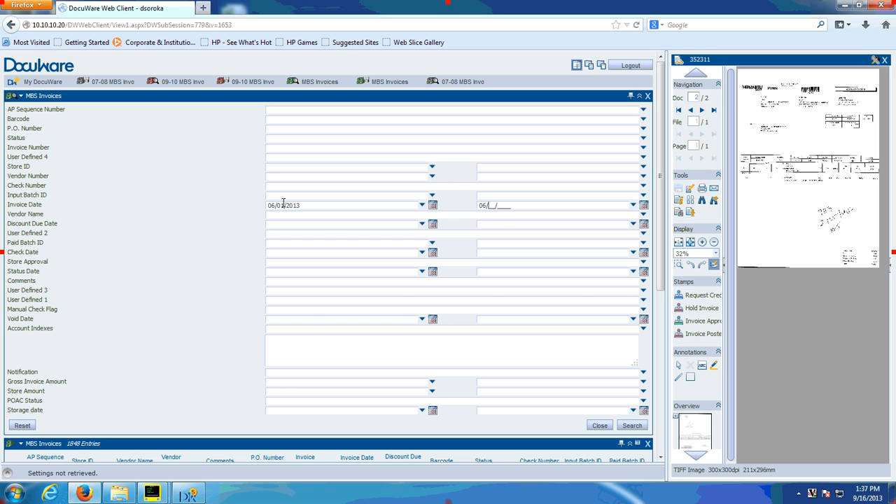
text(3013)
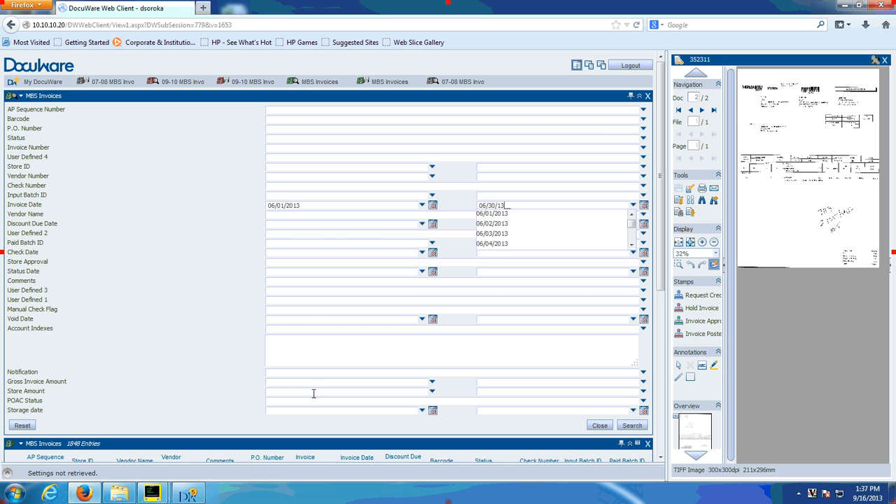
click(632, 427)
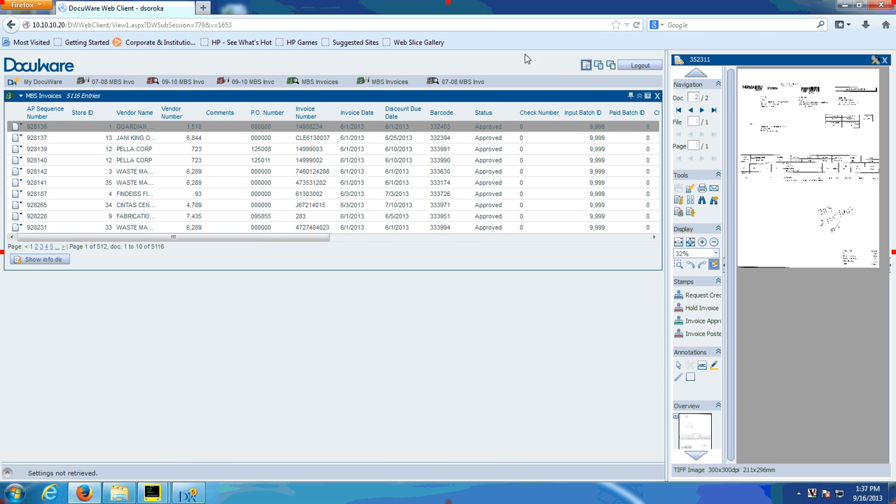
Step: Extend the result list to 20 rows per page and sort it ascending by discount due date and invoice date
click(648, 98)
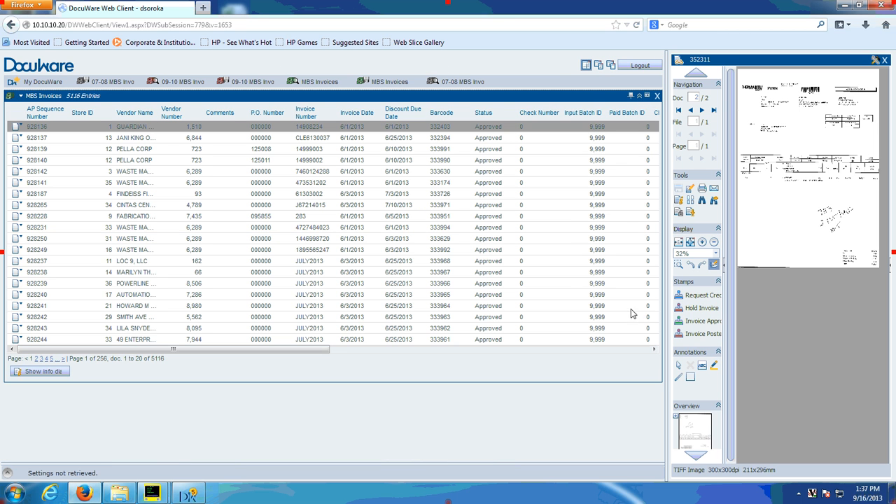
click(399, 113)
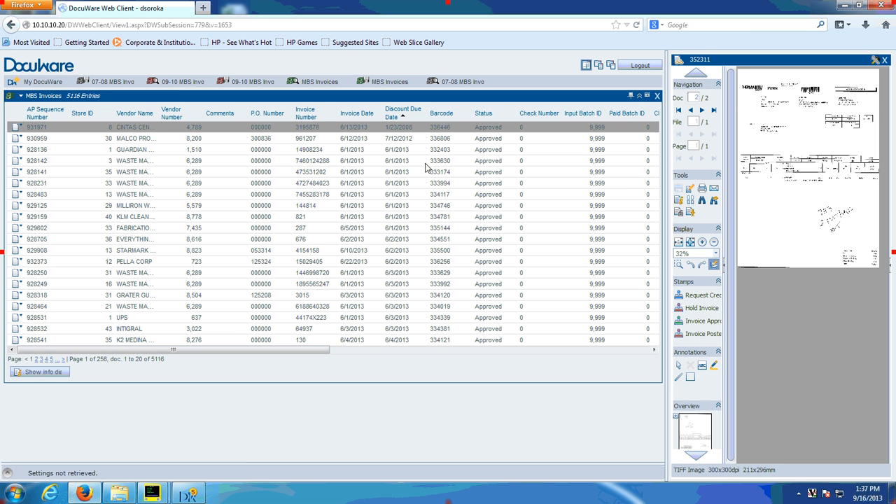
click(344, 119)
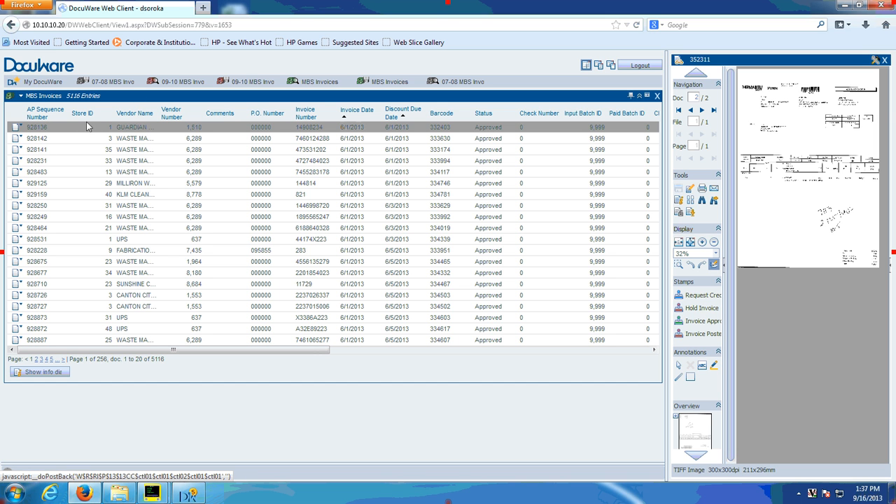
Step: Search MBS Invoices for discount due dates from 06/01/2013 to 06/30/2013
click(319, 84)
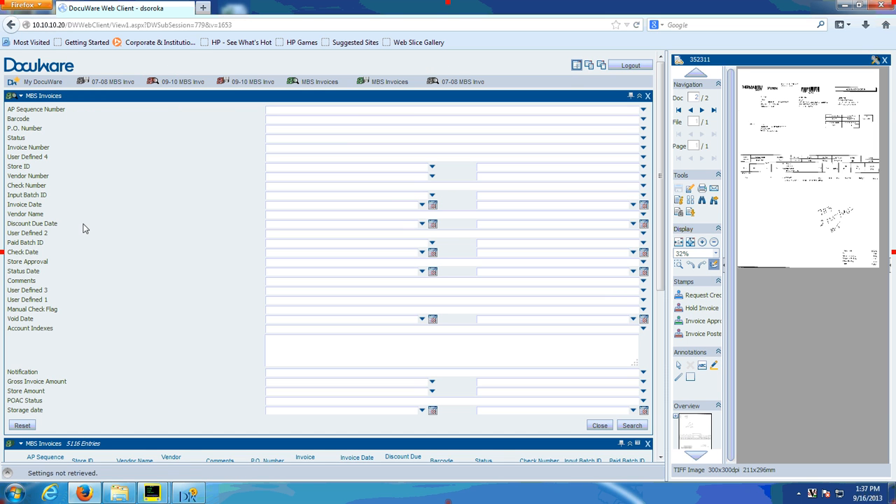
click(273, 224)
text(06012013)
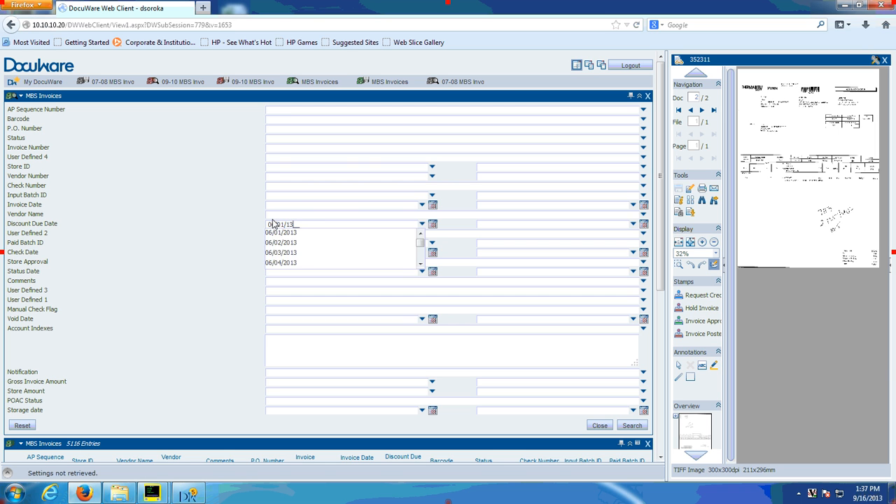
key(Tab)
key(Tab)
key(Tab)
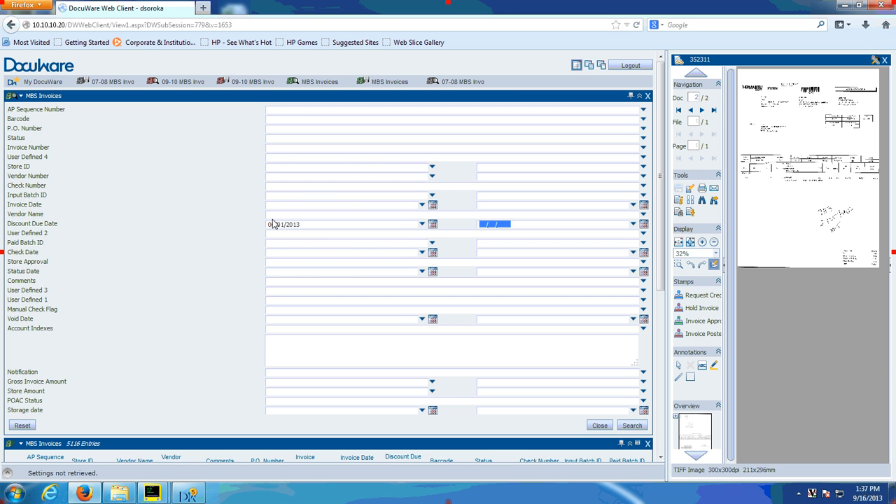
text(063013)
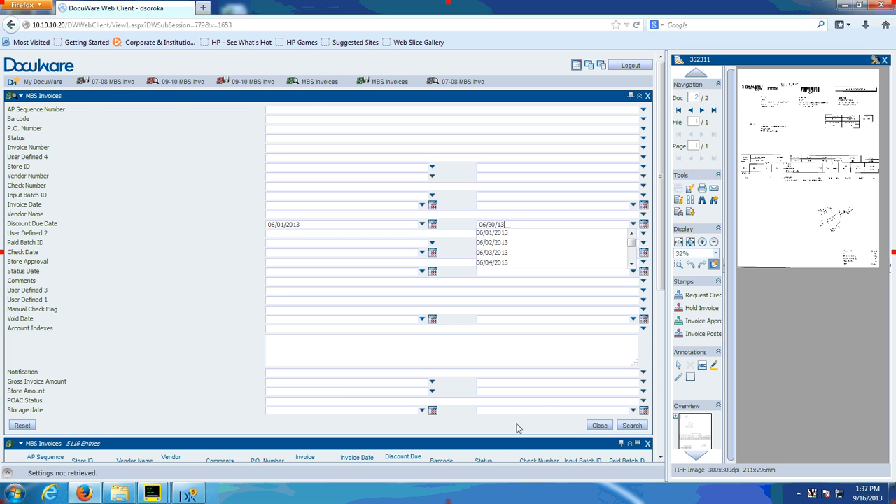
click(641, 425)
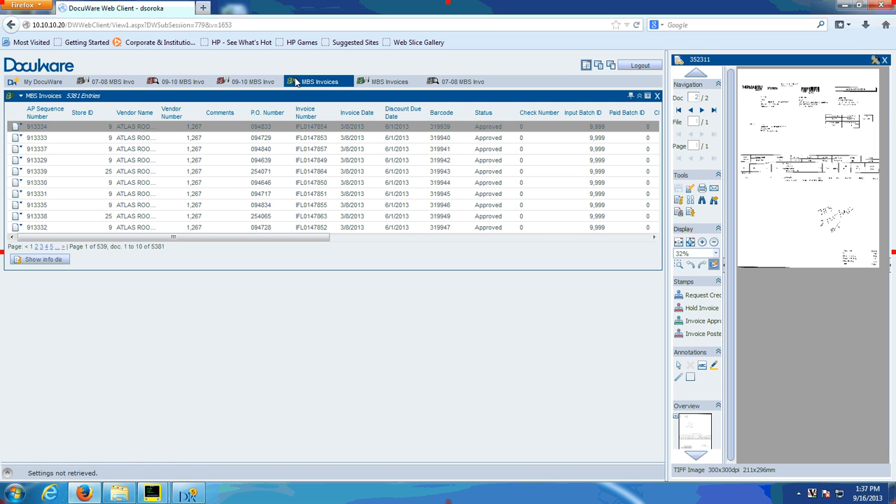
Step: Search MBS Invoices for vendor names containing "chem" and sort the results by vendor name ascending
click(319, 83)
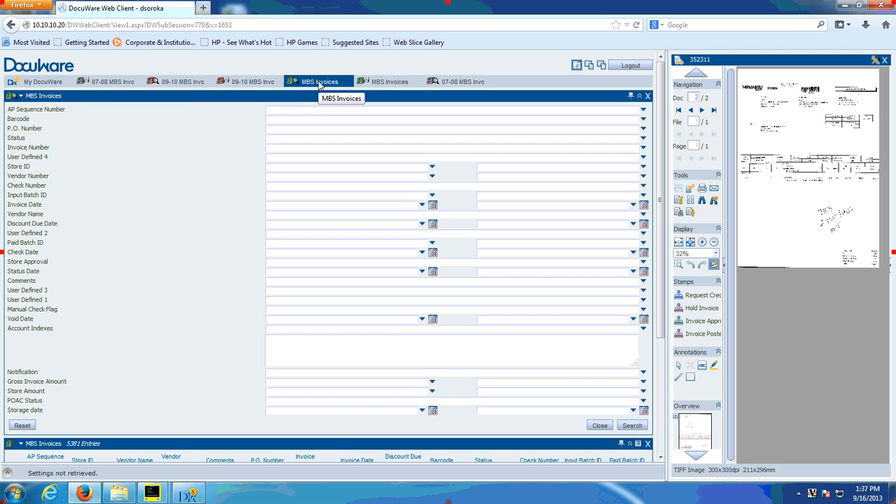
click(310, 108)
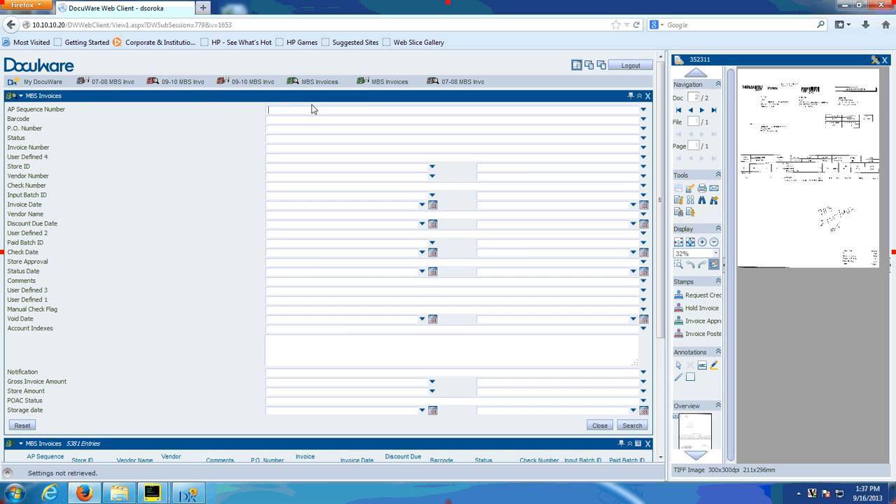
click(294, 216)
text(chem*)
click(632, 426)
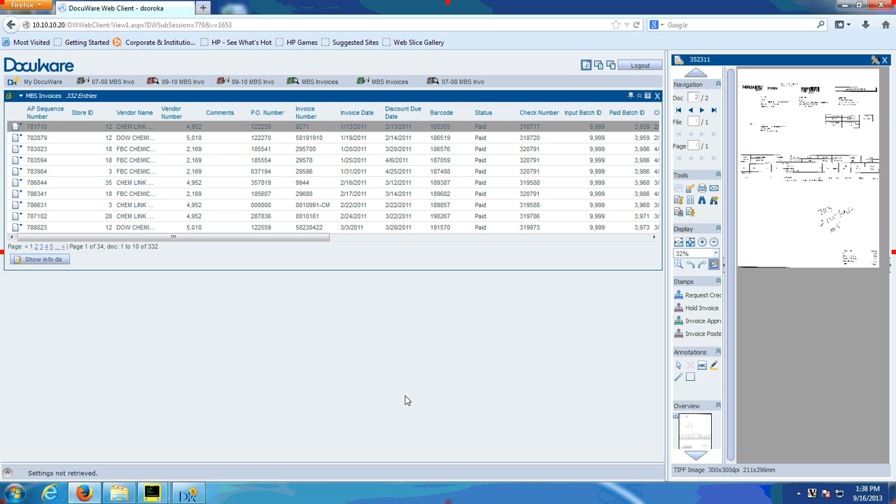
click(140, 113)
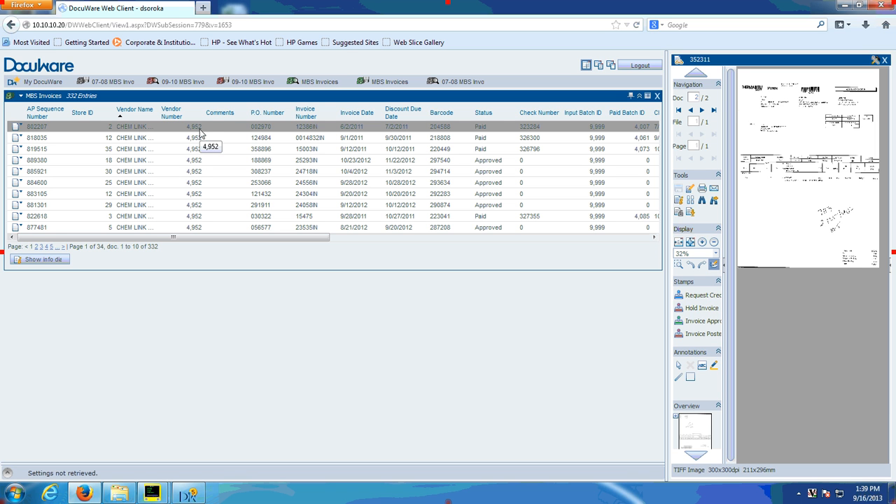
Step: Search MBS Invoices for vendor numbers from 4,952 to 4,952
click(304, 82)
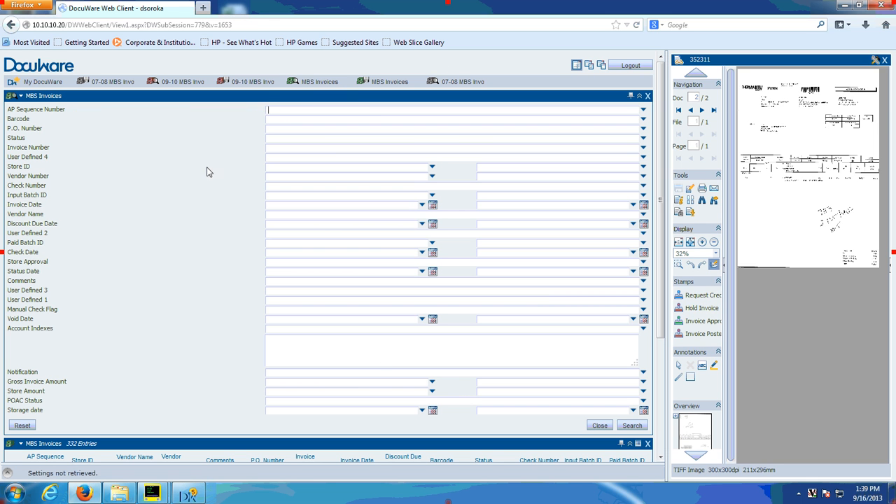
click(290, 177)
text(4,952)
key(Tab)
key(Tab)
text(4952)
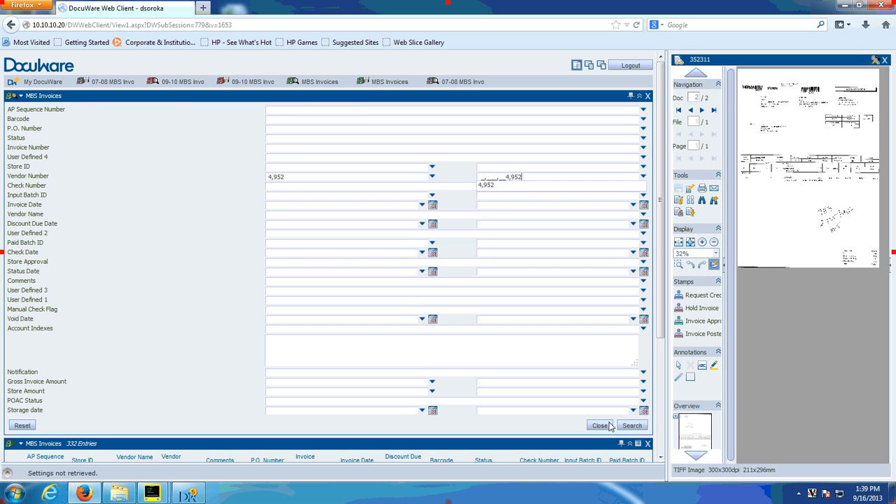
click(640, 427)
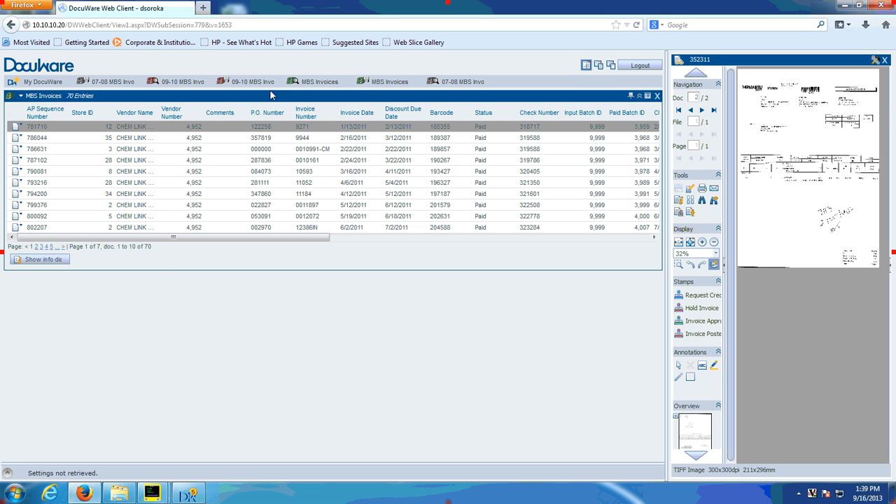
Step: In a new MBS Invoices search, set Account Indexes to *0505* and the Store ID range from 2 to 2
click(318, 84)
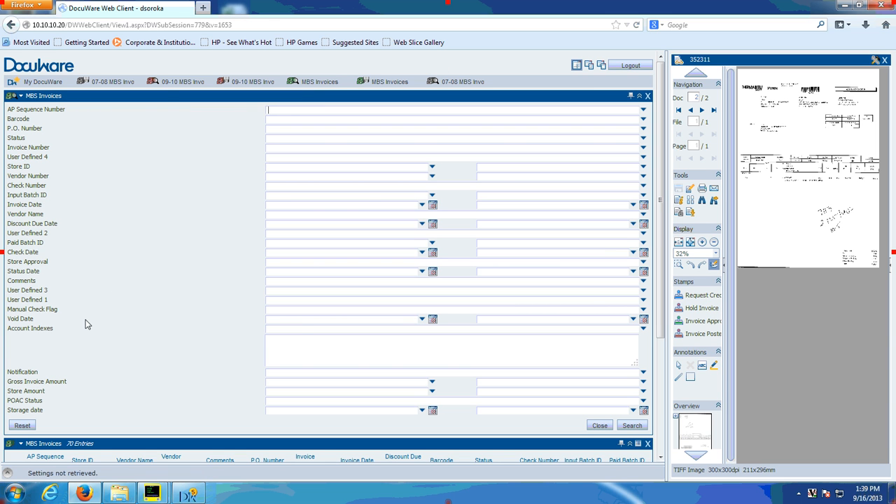
click(281, 343)
text(*)
click(279, 167)
text(2)
key(Tab)
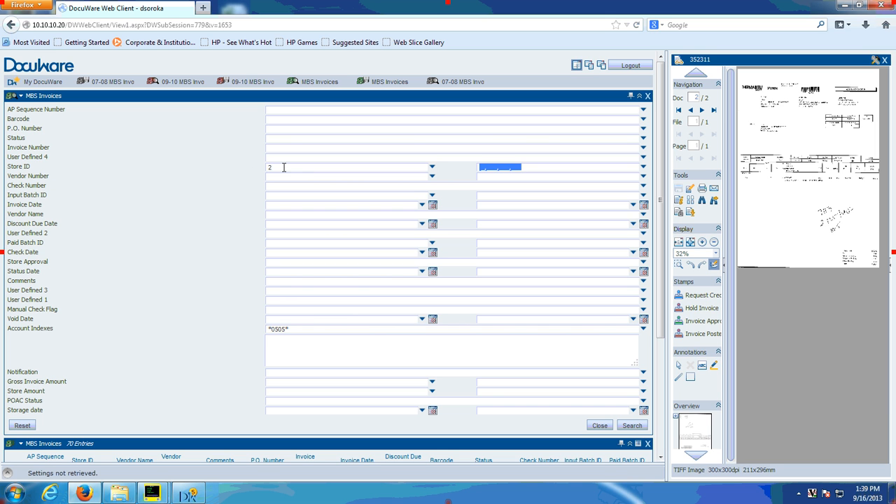
text(2)
Step: Limit the search to invoice dates from 06/01/2013 to 06/30/2013 and run it
click(279, 205)
text(06012013)
key(Tab)
text(063013)
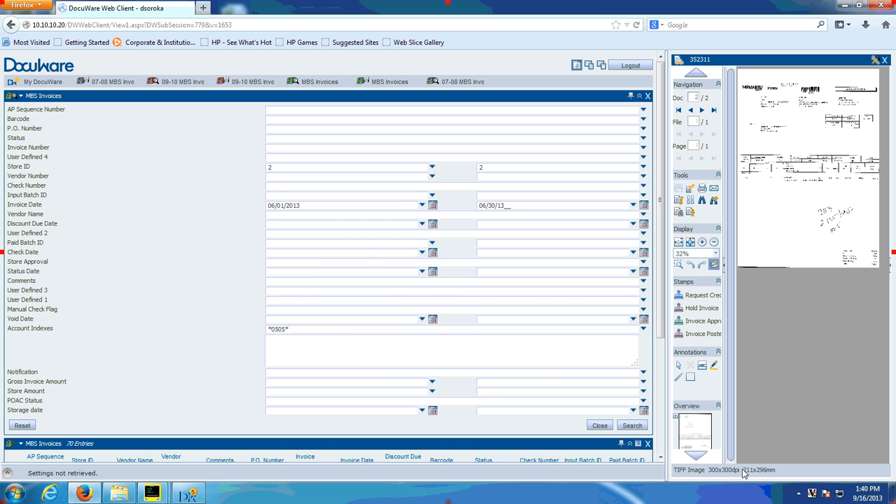
click(631, 426)
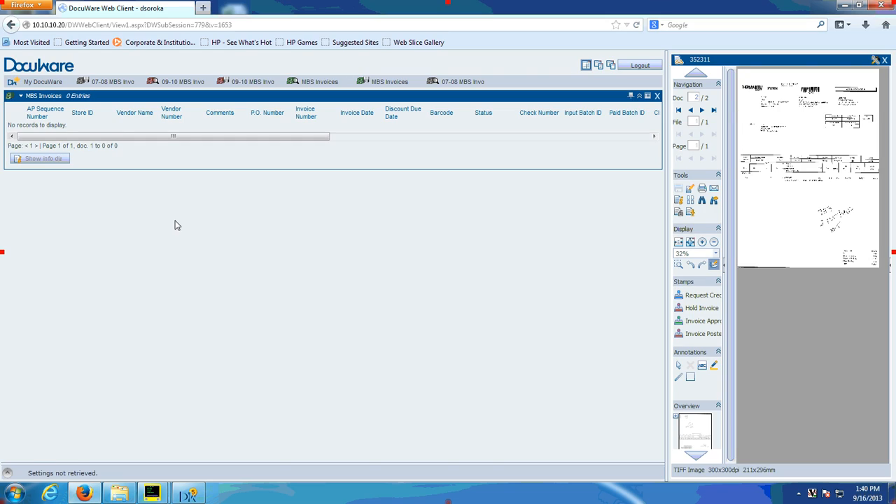
Step: In a new MBS Invoices search, set the Store Amount range from 100.00 to 100.00
click(331, 83)
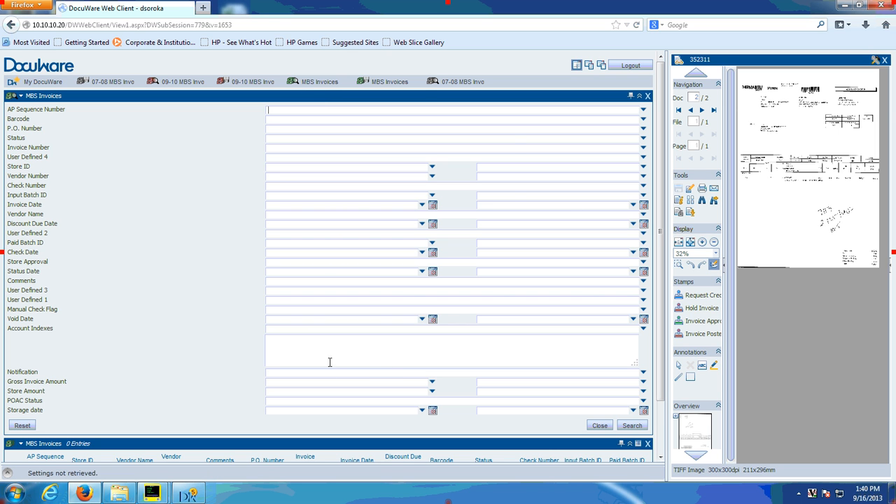
click(275, 392)
text(100)
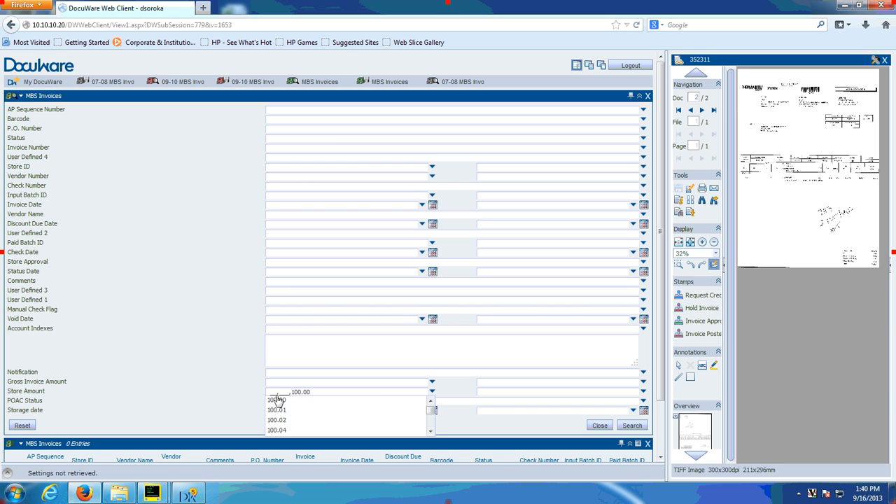
key(Tab)
text(100.)
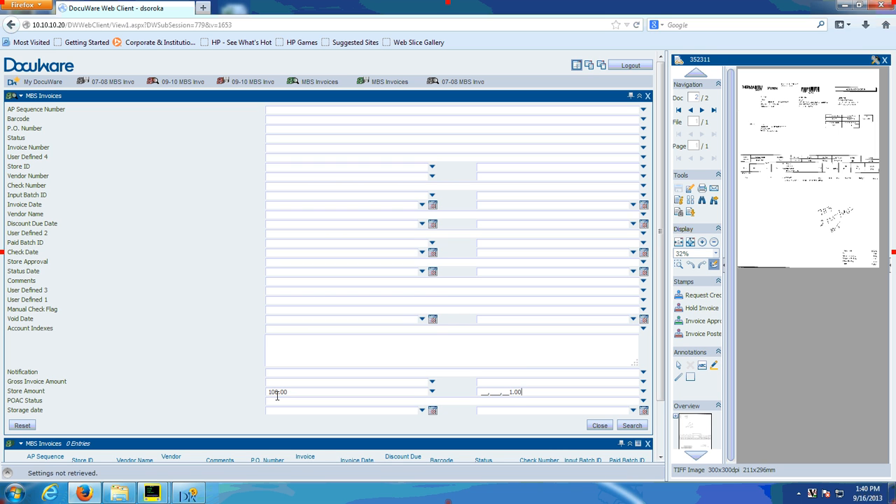
text(00)
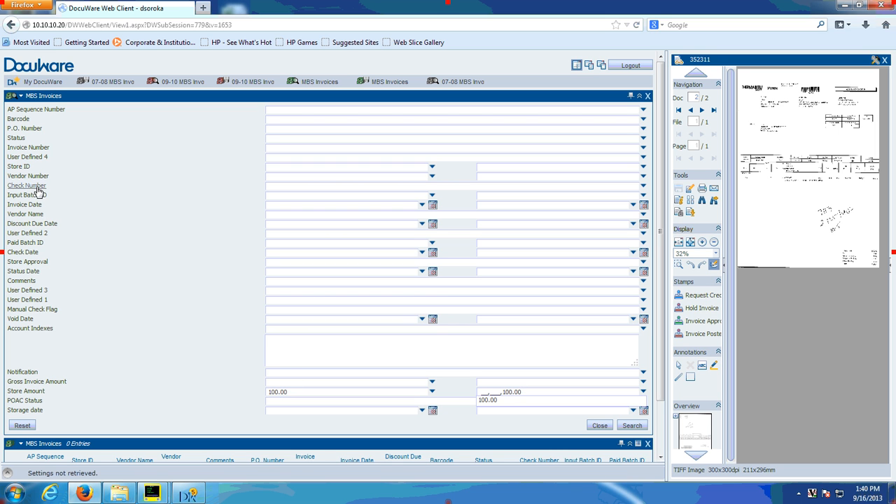
Step: Run the search with the Store ID range from 2 to 2 and sort the results by vendor name ascending
click(277, 168)
text(2)
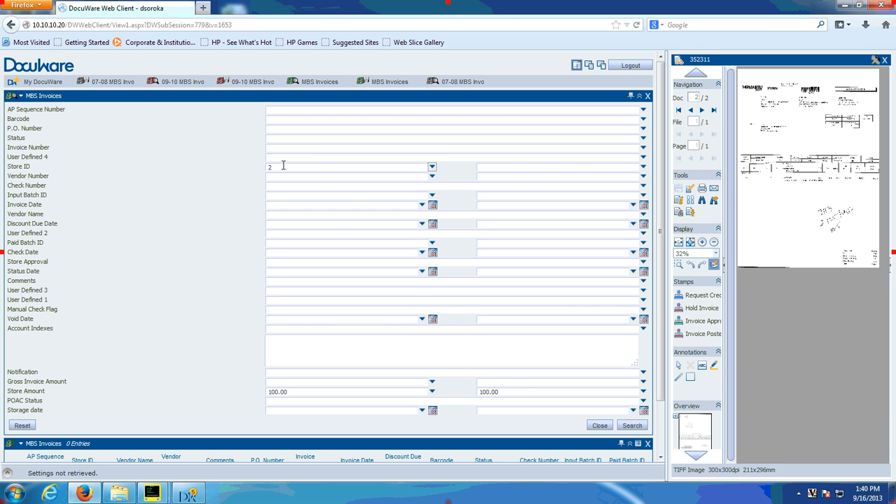
key(Tab)
text(2)
click(631, 426)
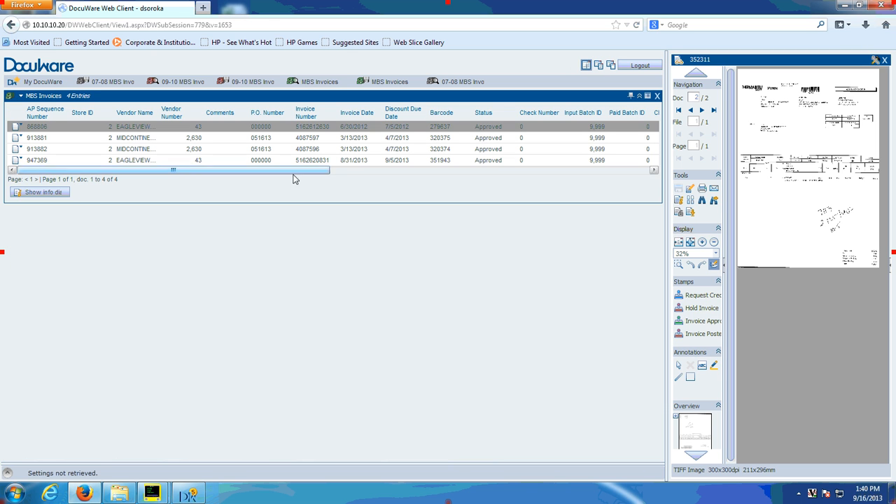
click(51, 193)
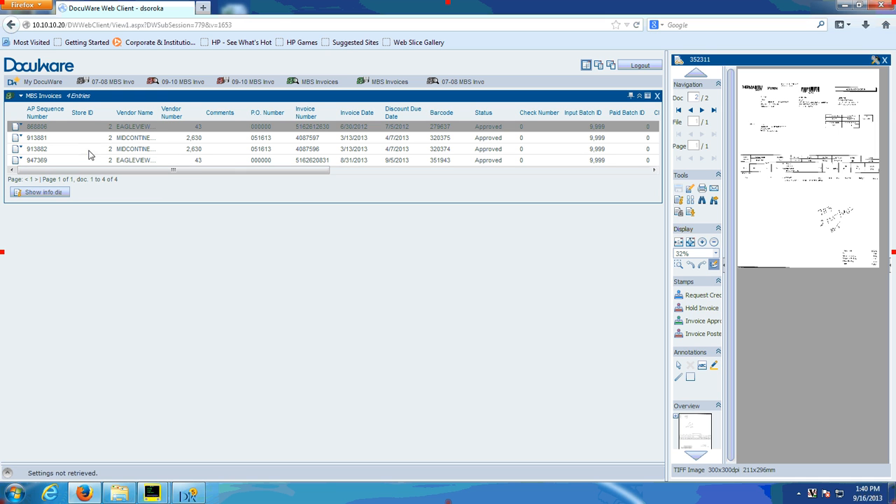
click(137, 112)
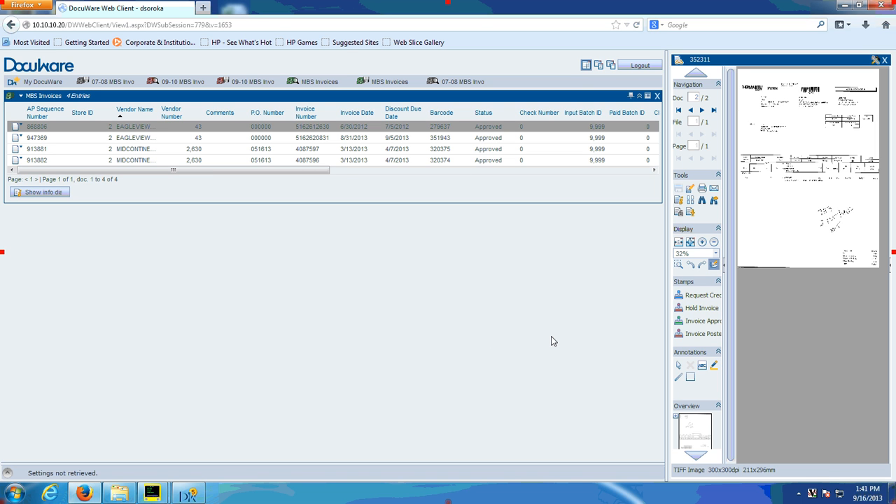
Step: Show the index entries of the first listed invoice, review its account index and amount fields including the Account Indexes choices, and close them
click(38, 199)
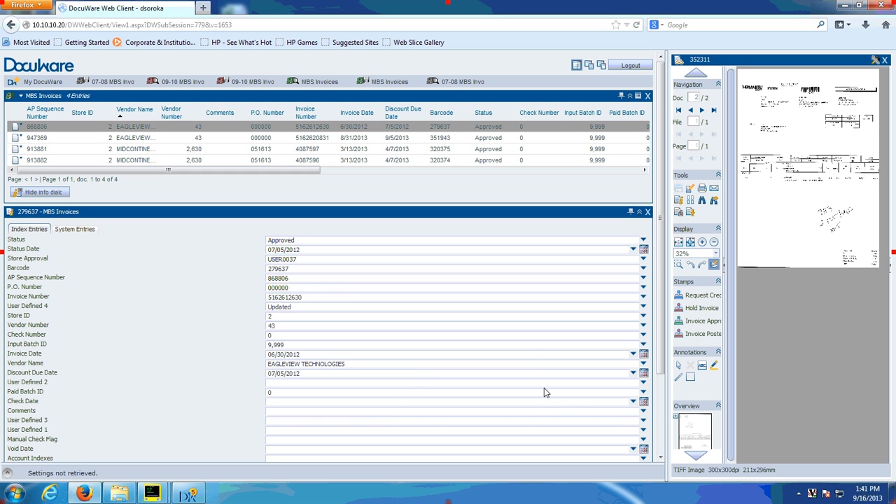
scroll(540, 387, down, 3)
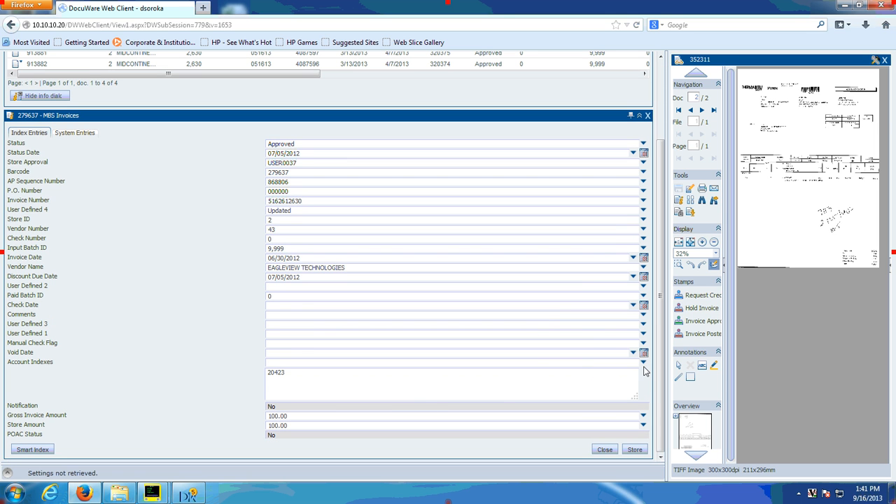
click(642, 364)
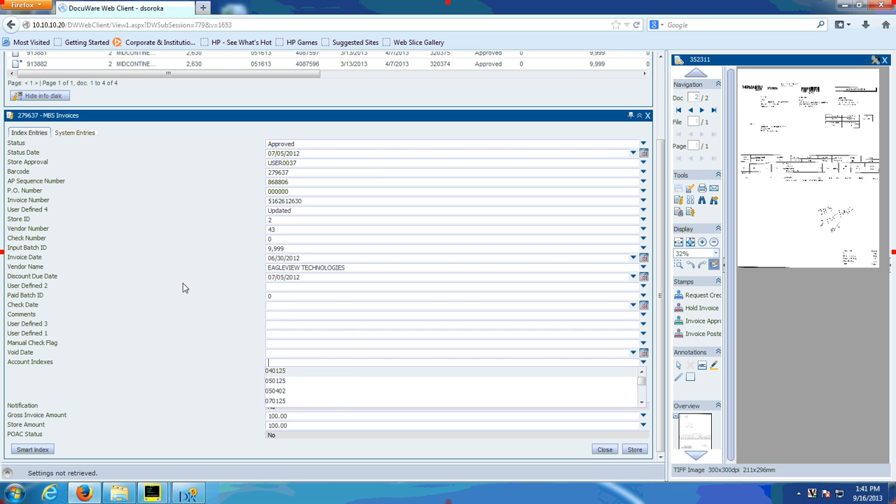
click(165, 291)
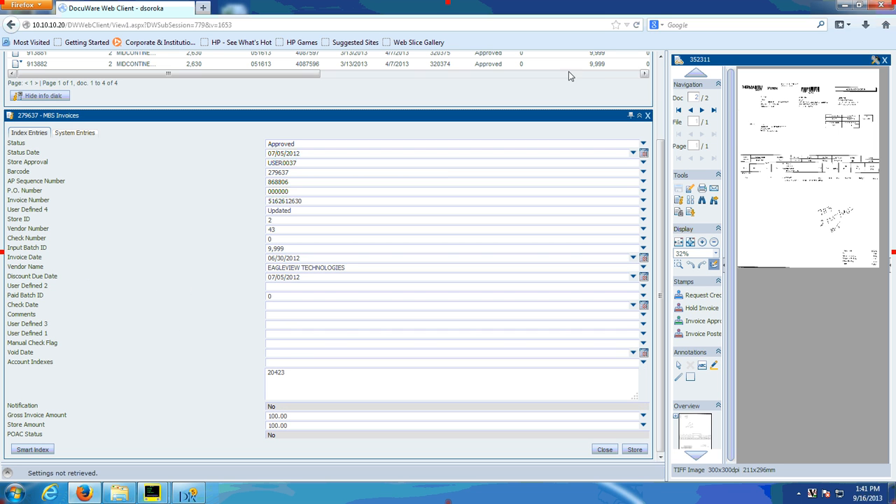
click(648, 116)
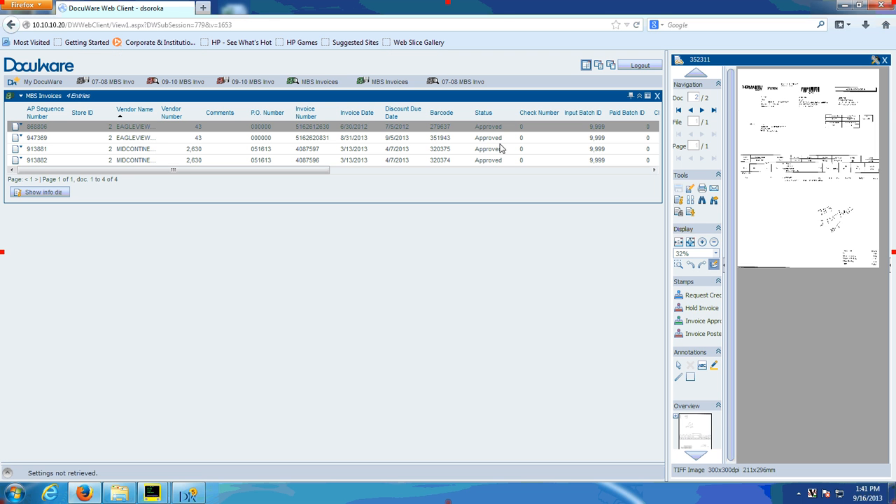
Step: Open a new MBS Invoices search form
click(317, 82)
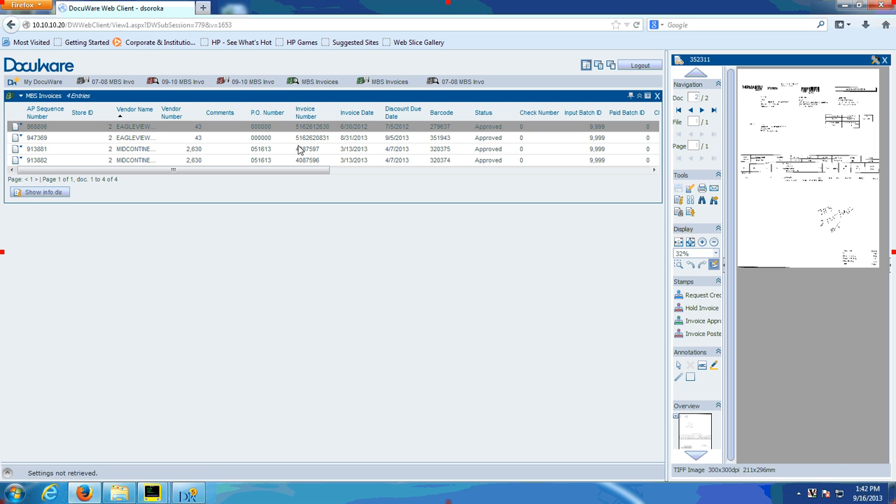